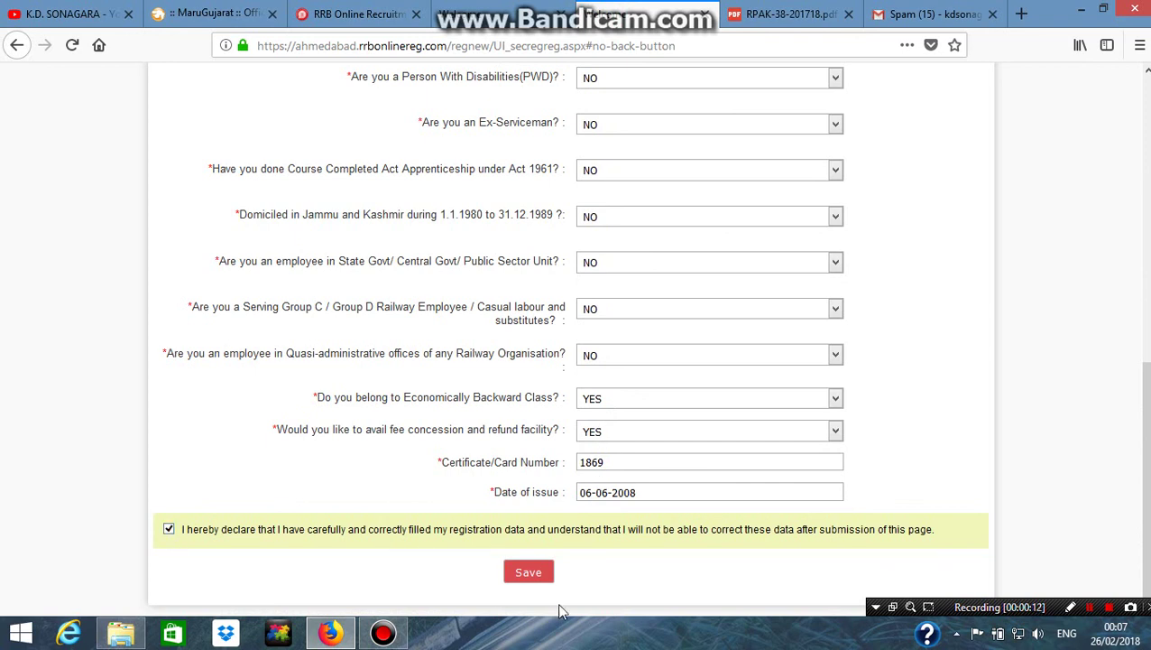
Step: Save the declared registration data and view the payment mode options on the examination fee page
{"action": "left_click", "coordinate": [523, 575]}
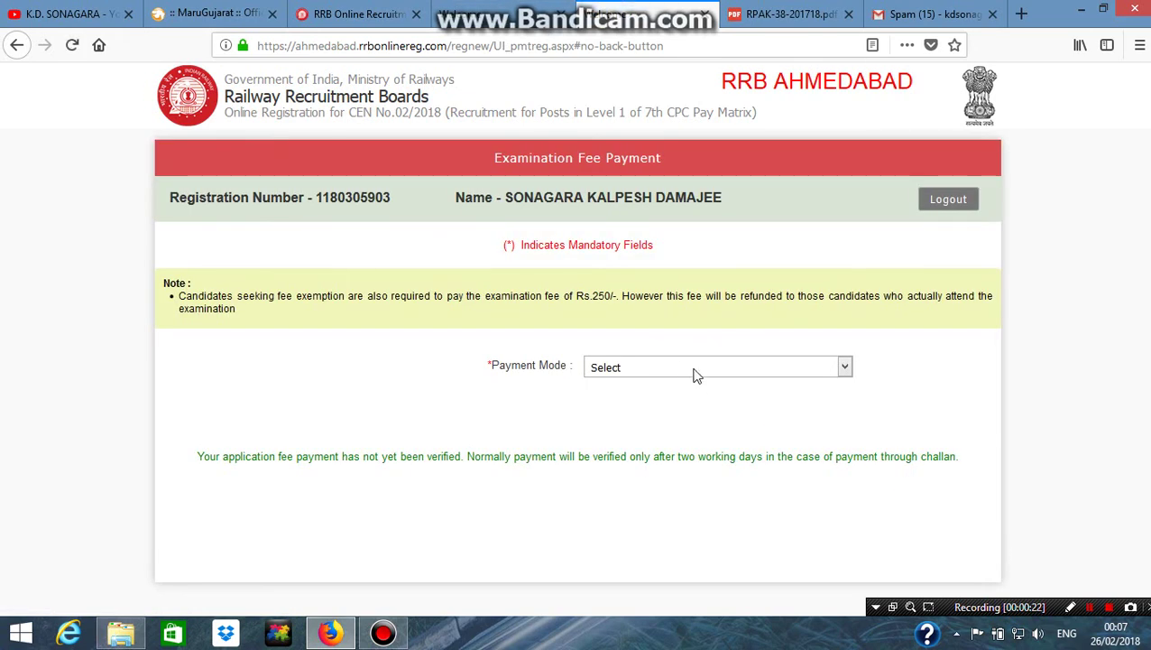
{"action": "left_click", "coordinate": [646, 372]}
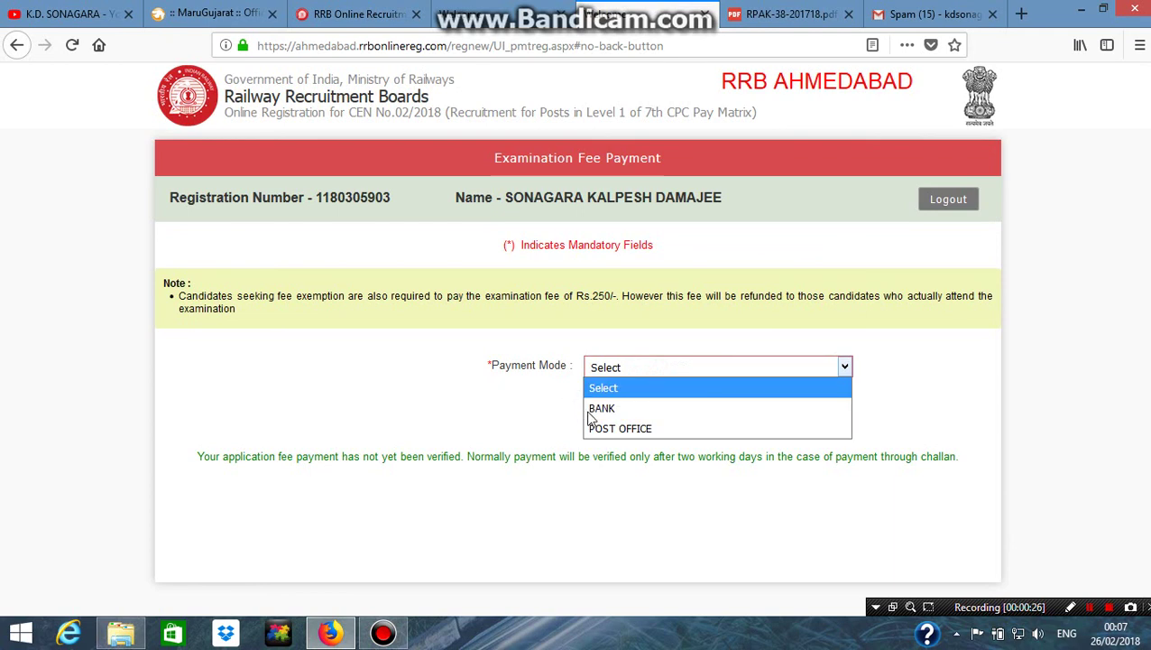
{"action": "left_click", "coordinate": [422, 366]}
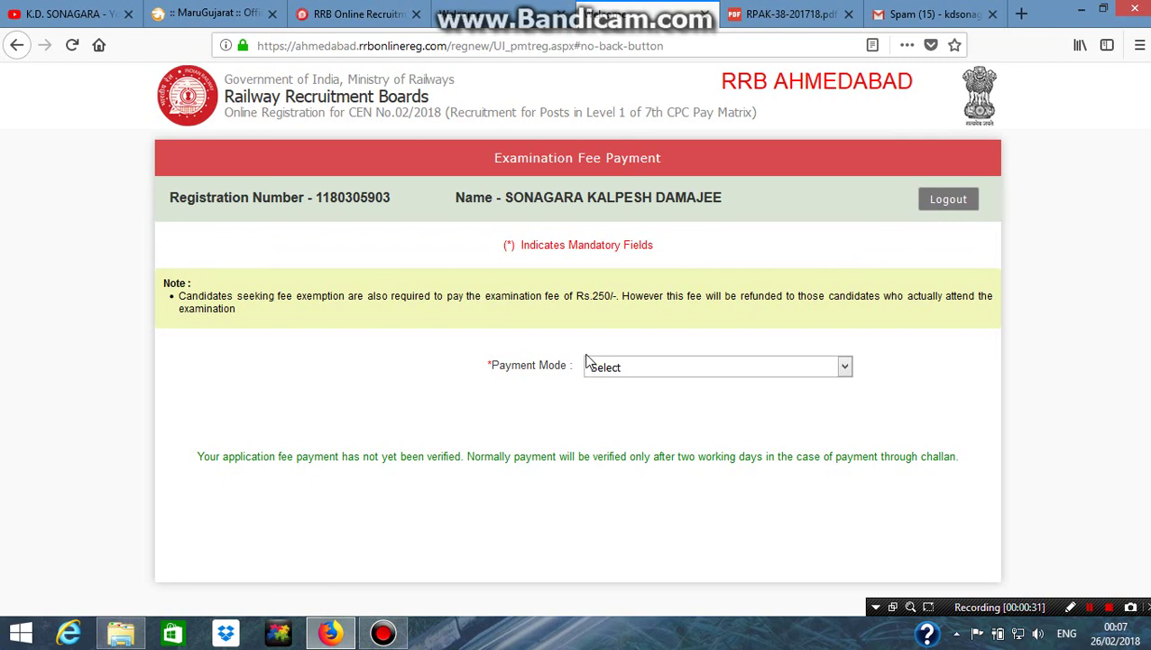
{"action": "left_click", "coordinate": [1090, 608]}
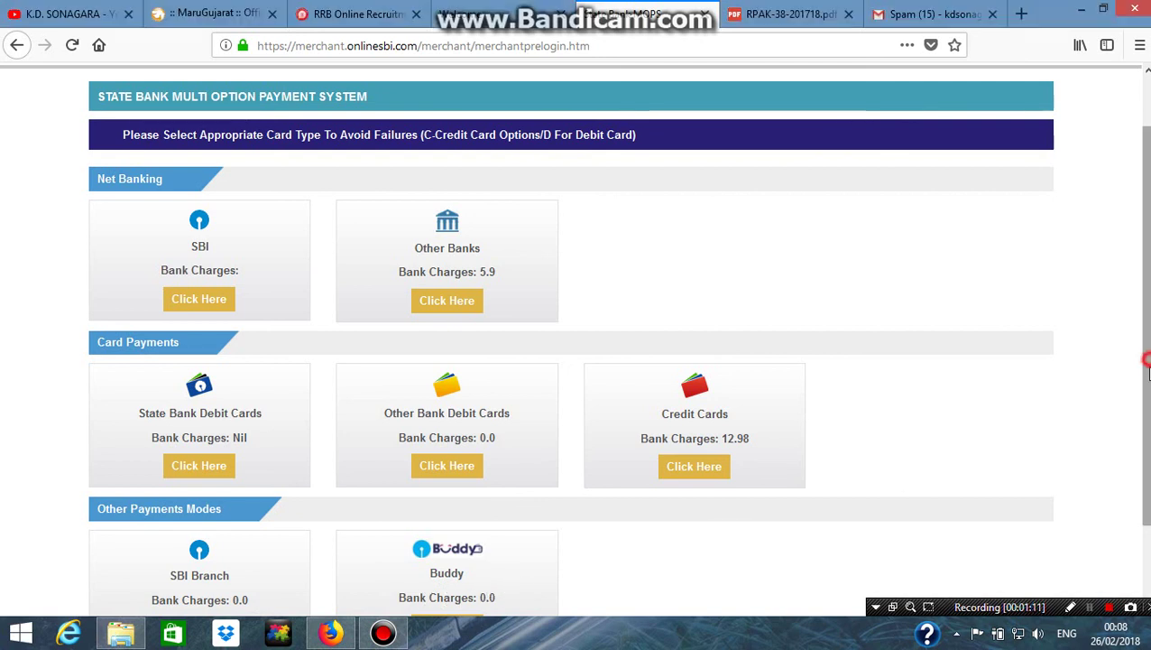
Step: Choose State Bank Debit Cards as the fee payment method and confirm the payment details for 250 rupees
{"action": "scroll", "coordinate": [1146, 384], "scroll_direction": "down", "scroll_amount": 2}
{"action": "scroll", "coordinate": [1144, 386], "scroll_direction": "up", "scroll_amount": 1}
{"action": "scroll", "coordinate": [1128, 370], "scroll_direction": "up", "scroll_amount": 3}
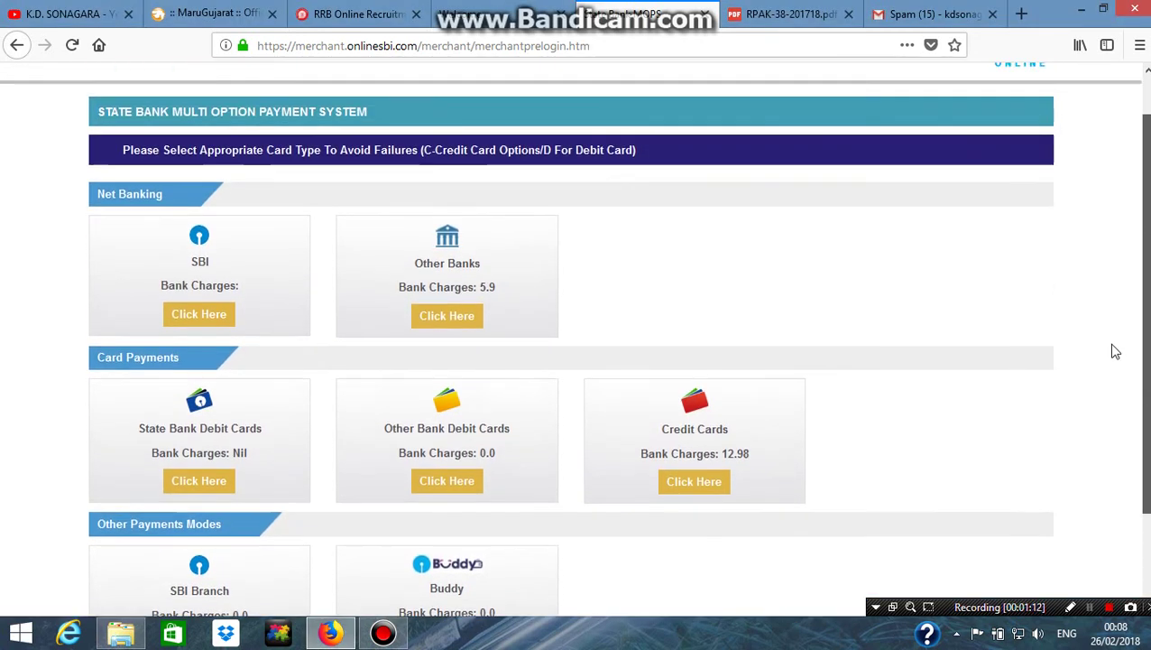
{"action": "scroll", "coordinate": [1101, 329], "scroll_direction": "down", "scroll_amount": 3}
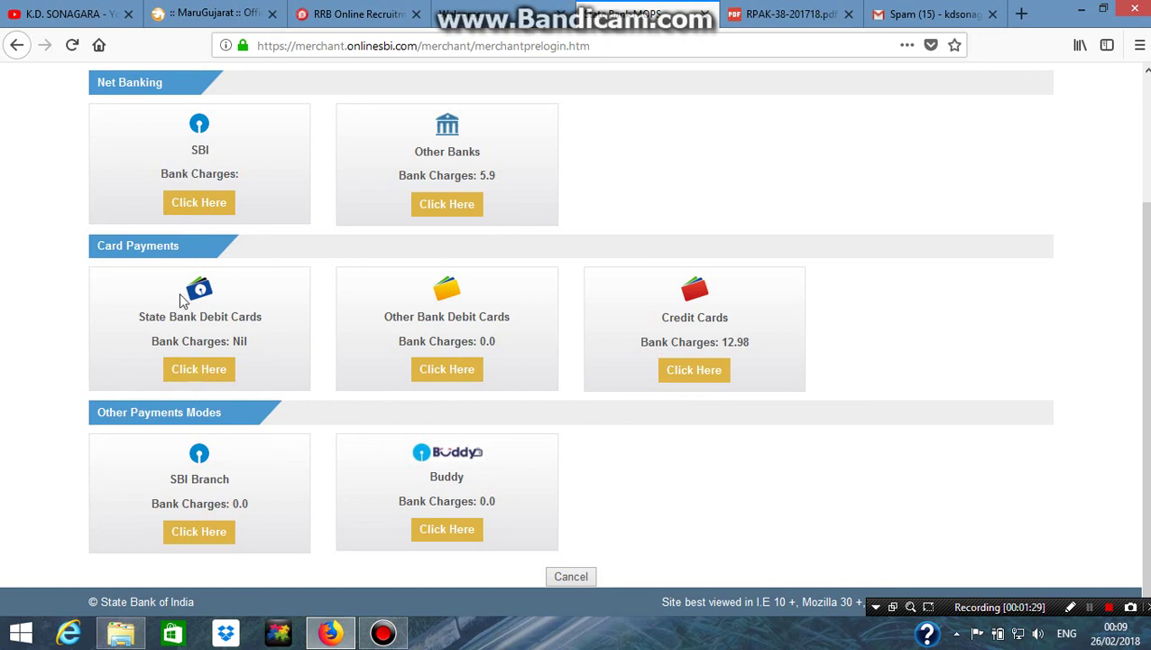
{"action": "left_click", "coordinate": [187, 372]}
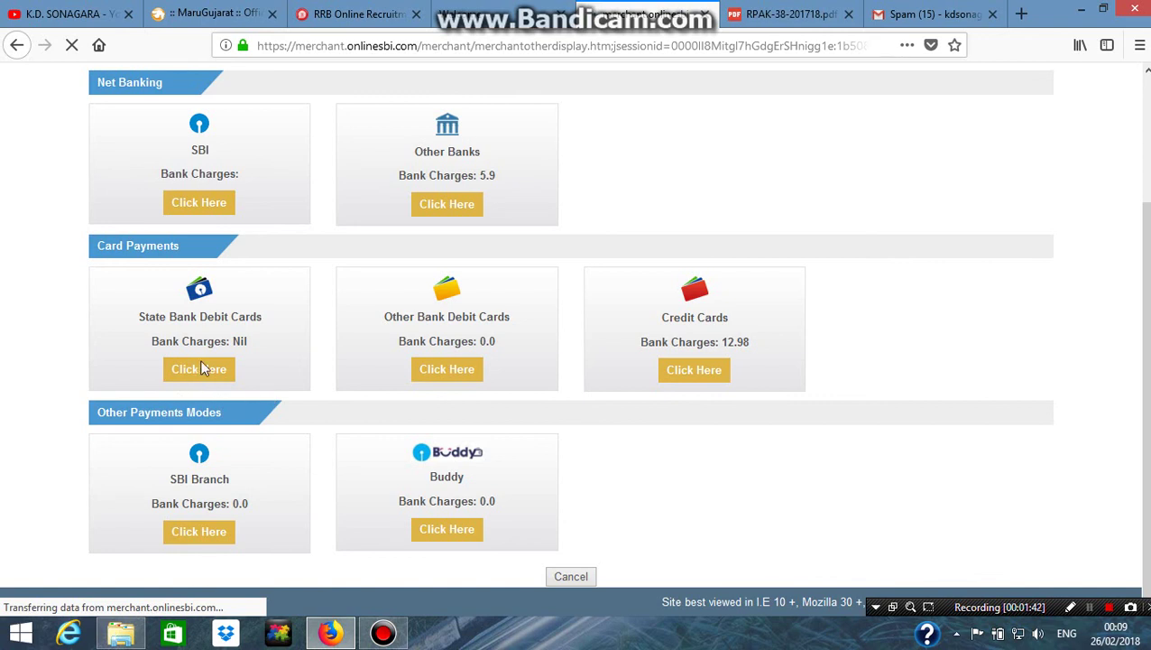
{"action": "scroll", "coordinate": [237, 368], "scroll_direction": "down", "scroll_amount": 1}
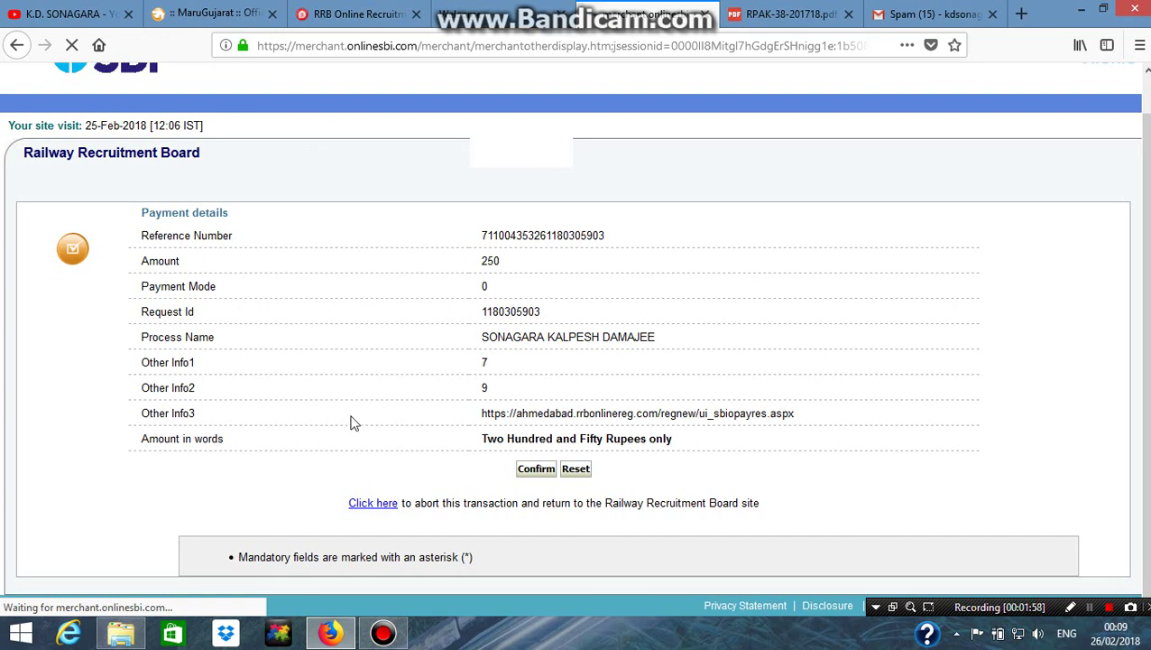
{"action": "left_click", "coordinate": [543, 476]}
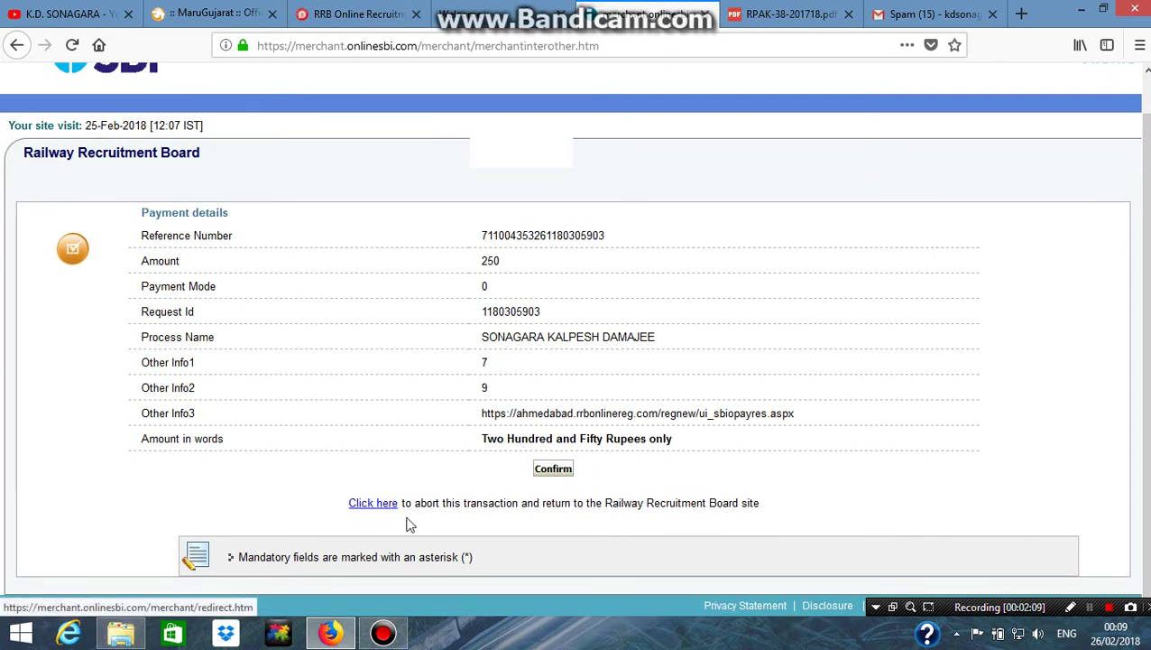
Step: Abort the bank transaction and return to the Railway Recruitment Board site
{"action": "left_click", "coordinate": [375, 507]}
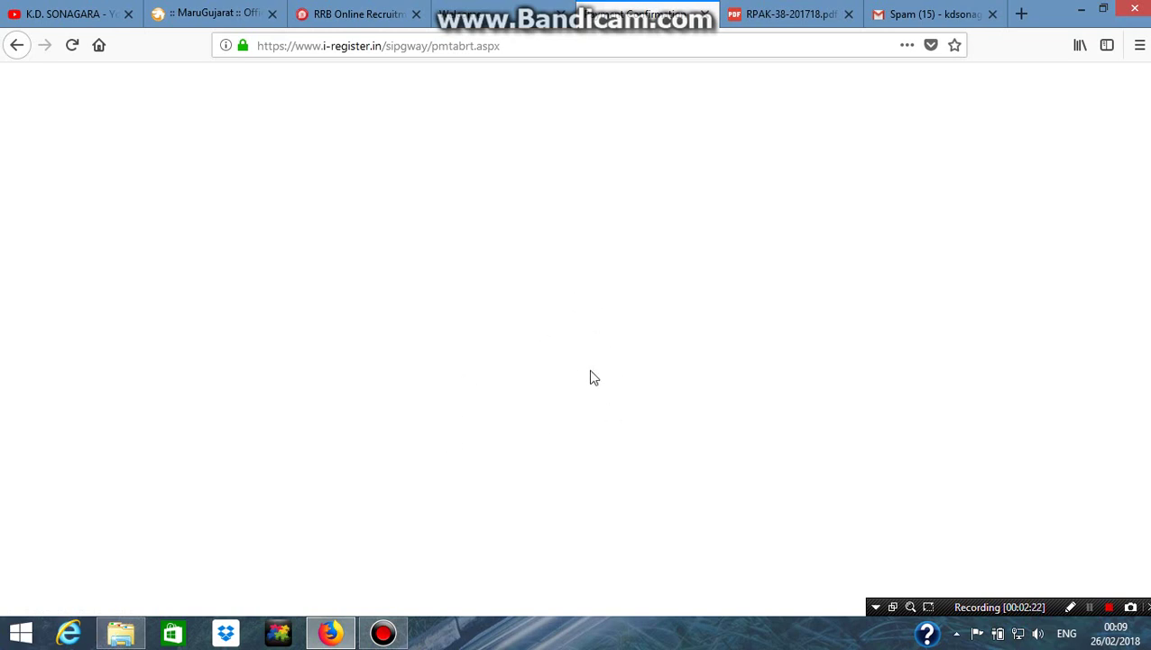
{"action": "left_click", "coordinate": [528, 13]}
{"action": "left_click", "coordinate": [645, 13]}
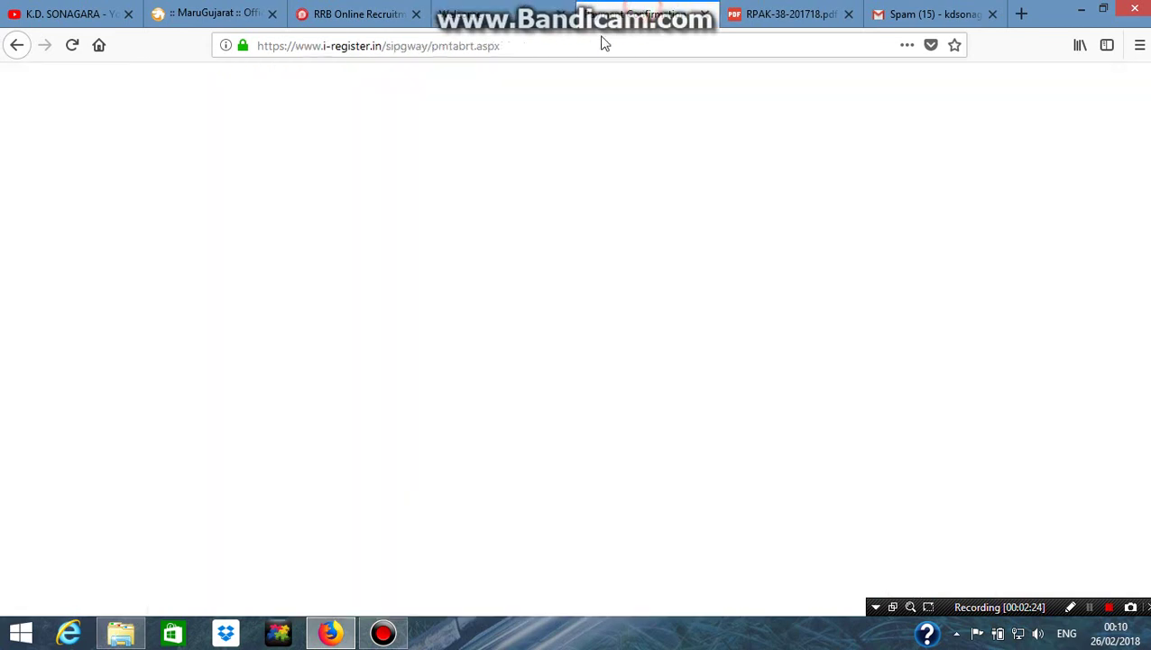
{"action": "left_click", "coordinate": [1091, 607]}
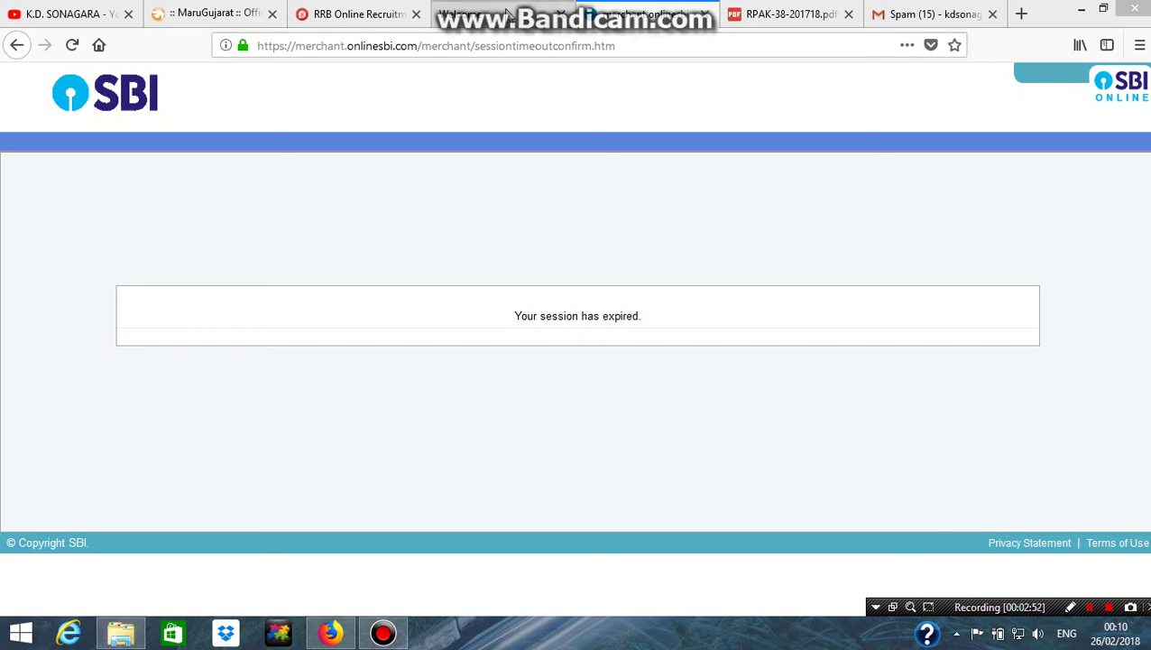
Step: Return to the RRB recruitment site and select Ahmedabad as the board to apply to
{"action": "left_click", "coordinate": [501, 13]}
{"action": "scroll", "coordinate": [668, 298], "scroll_direction": "down", "scroll_amount": 15}
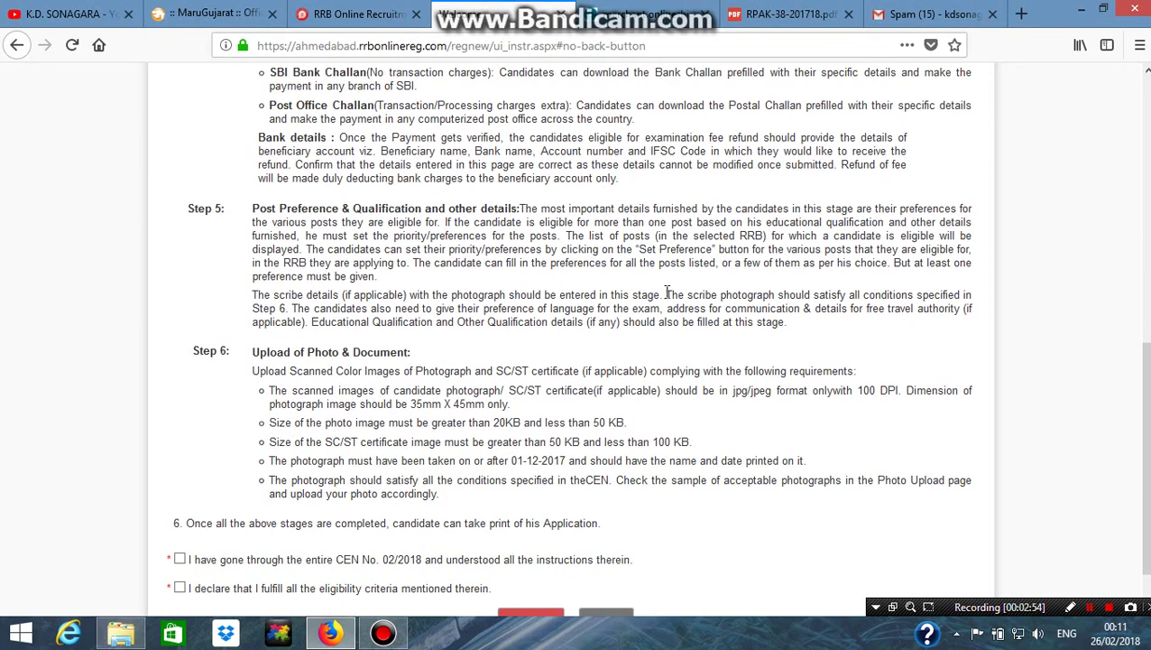
{"action": "scroll", "coordinate": [667, 297], "scroll_direction": "up", "scroll_amount": 15}
{"action": "left_click", "coordinate": [393, 25]}
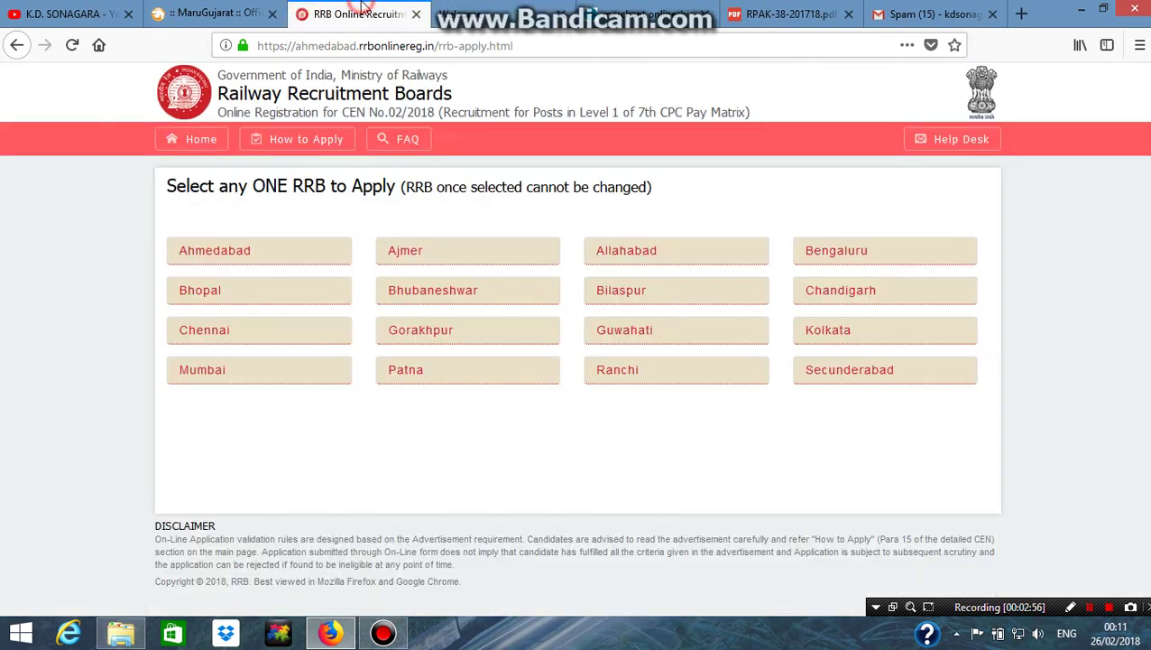
{"action": "left_click", "coordinate": [254, 262]}
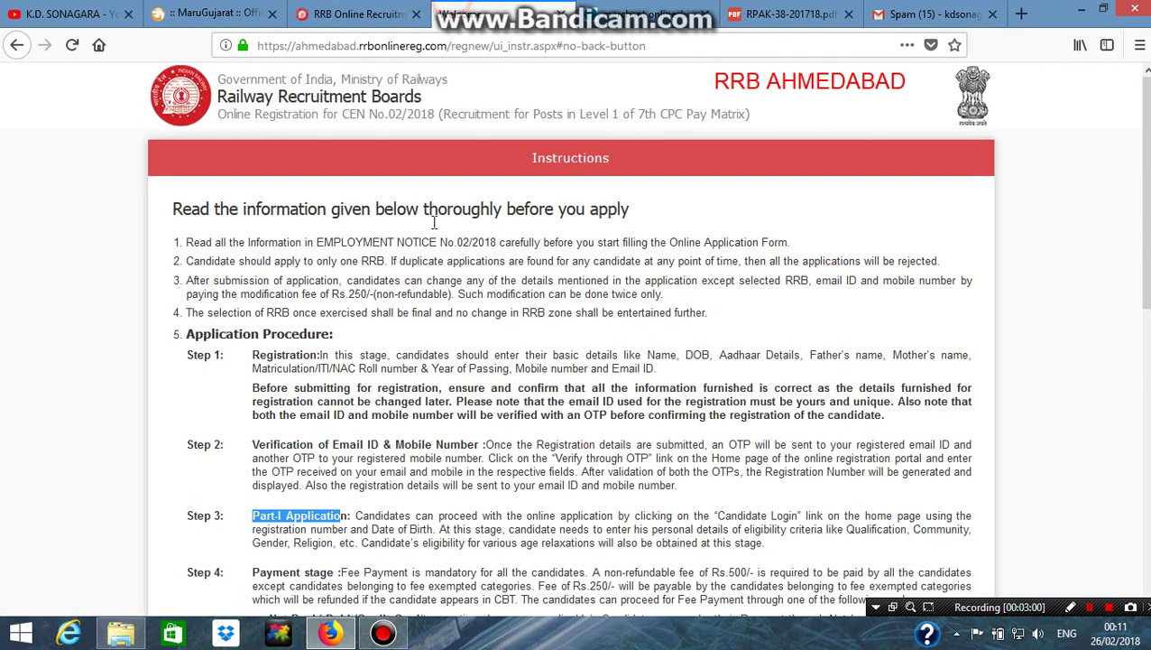
Step: Accept both declarations on the instructions page, submit them, and look through the blank registration form
{"action": "scroll", "coordinate": [403, 278], "scroll_direction": "down", "scroll_amount": 5}
{"action": "scroll", "coordinate": [403, 278], "scroll_direction": "down", "scroll_amount": 4}
{"action": "left_click", "coordinate": [180, 500]}
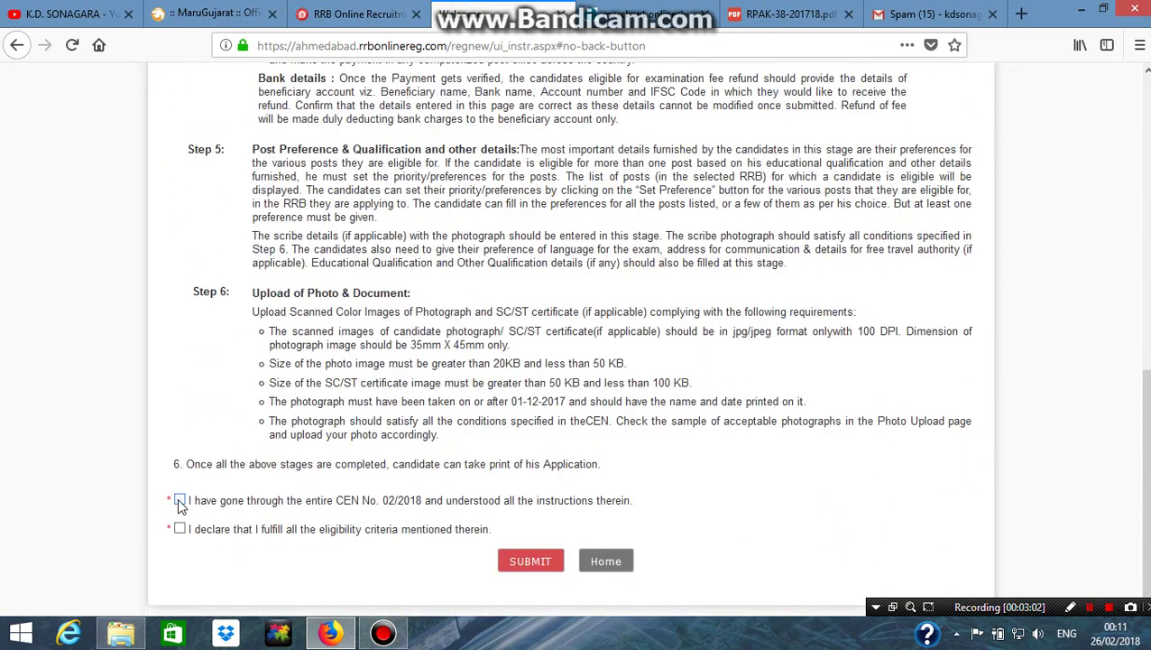
{"action": "left_click", "coordinate": [180, 530]}
{"action": "left_click", "coordinate": [530, 558]}
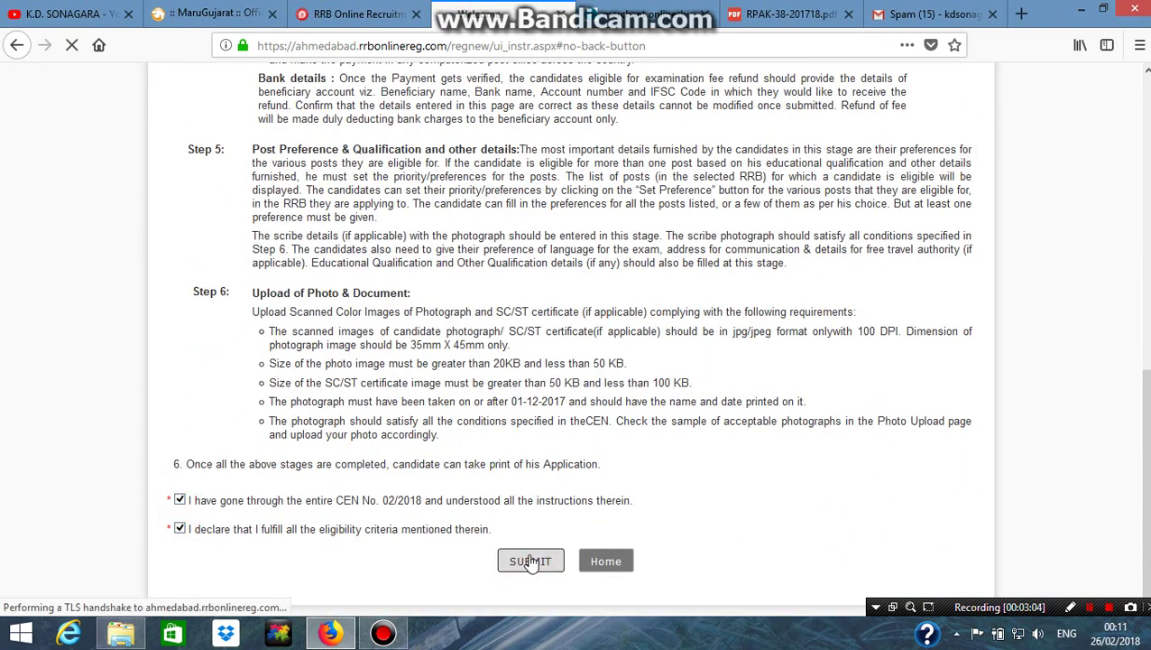
{"action": "scroll", "coordinate": [627, 402], "scroll_direction": "up", "scroll_amount": 10}
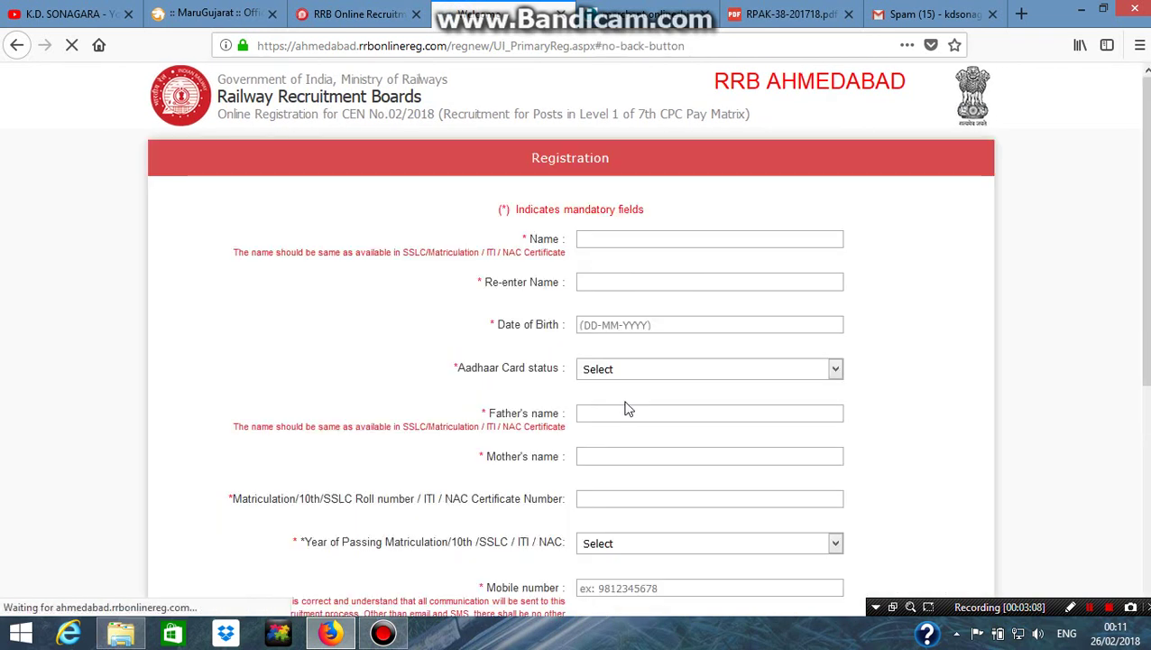
{"action": "scroll", "coordinate": [629, 406], "scroll_direction": "down", "scroll_amount": 5}
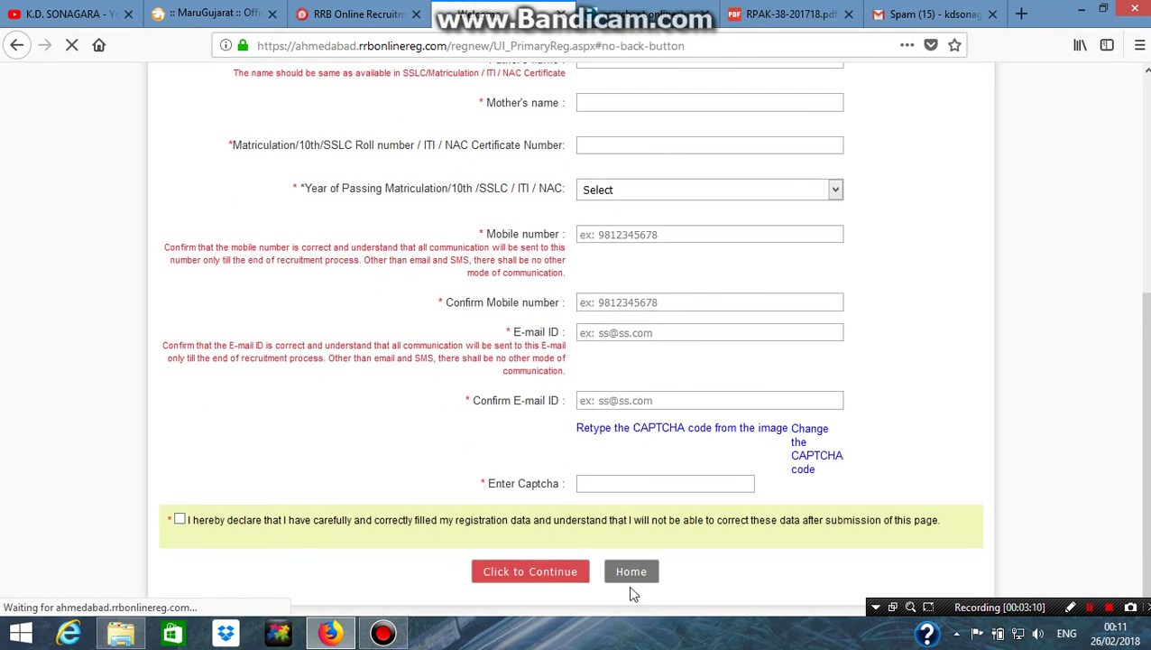
{"action": "scroll", "coordinate": [546, 529], "scroll_direction": "up", "scroll_amount": 5}
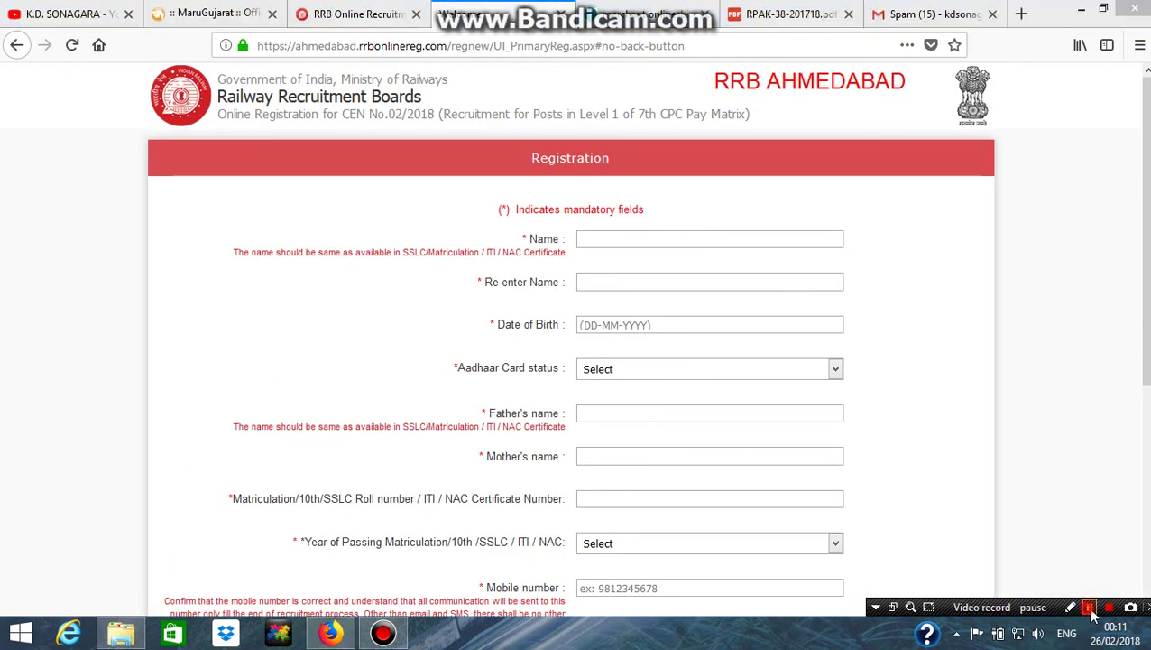
{"action": "left_click", "coordinate": [1089, 606]}
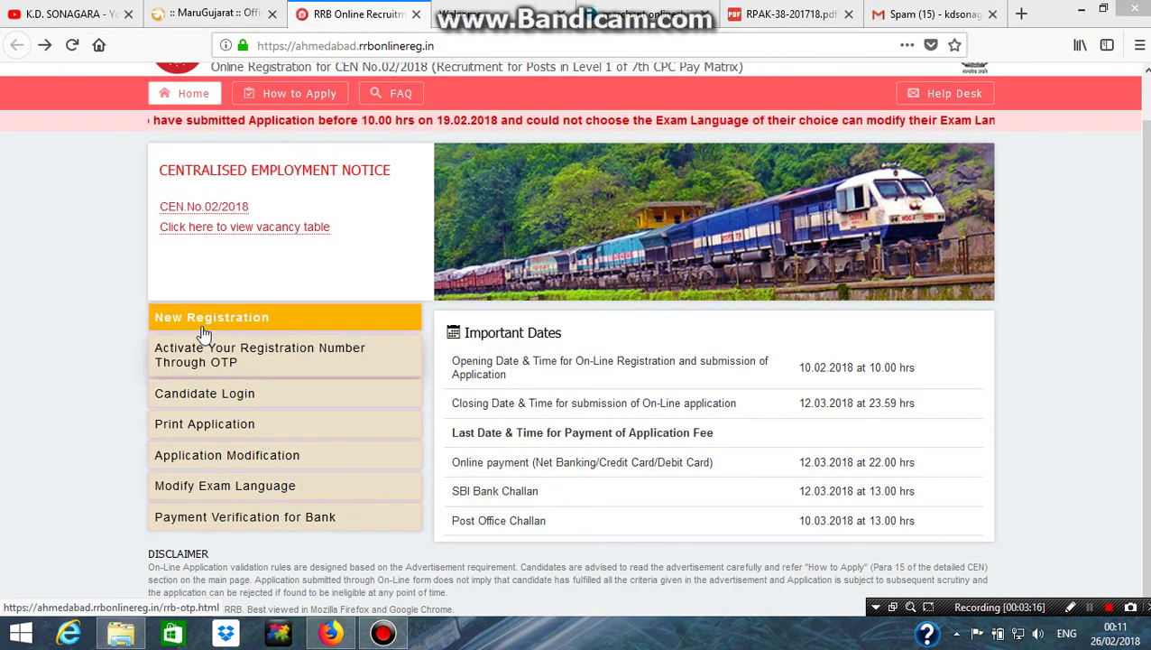
Step: Open the candidate login page for RRB Ahmedabad and close the unused registration form tab
{"action": "left_click", "coordinate": [206, 401]}
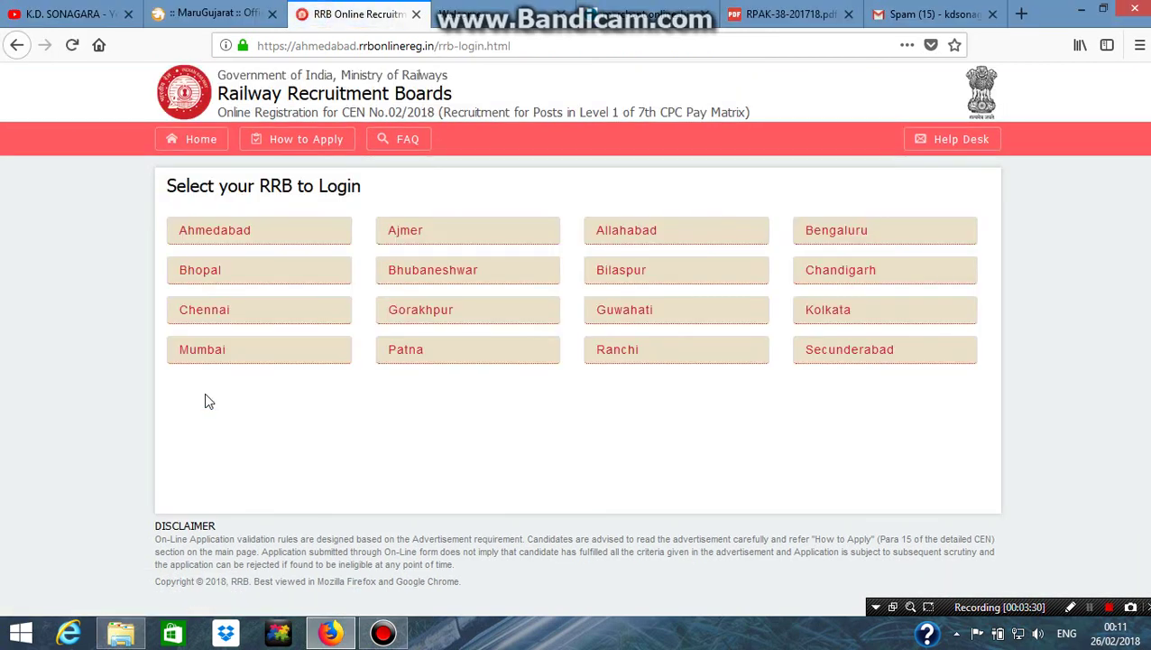
{"action": "left_click", "coordinate": [238, 229]}
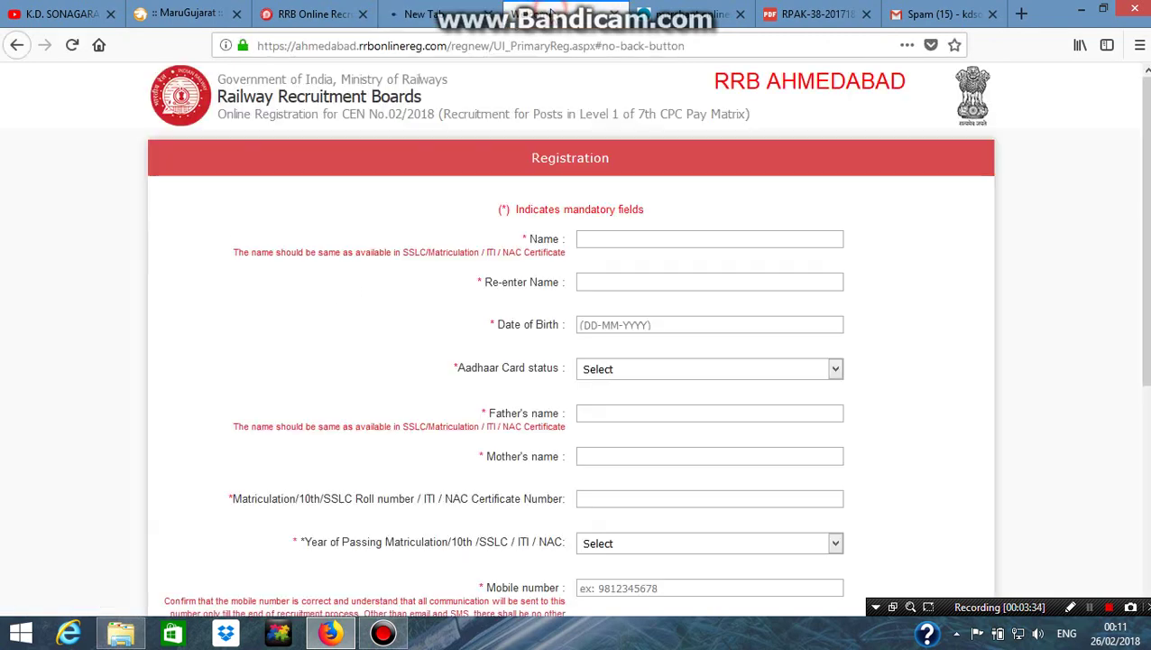
{"action": "left_click", "coordinate": [614, 13]}
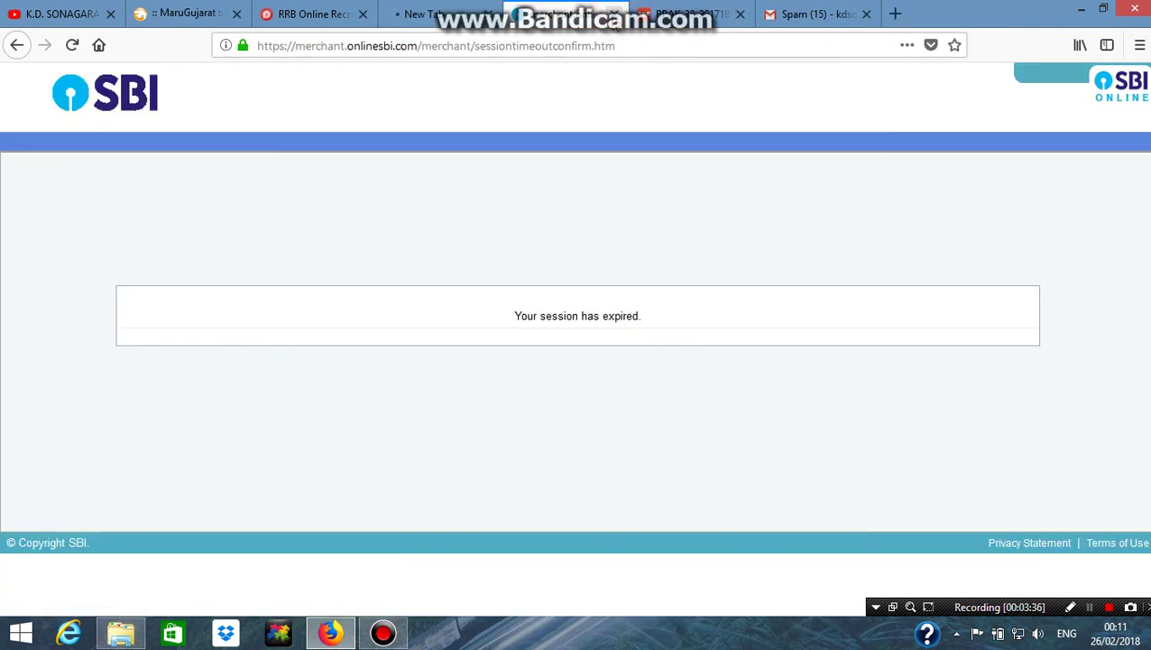
{"action": "left_click", "coordinate": [438, 15]}
{"action": "left_click", "coordinate": [314, 11]}
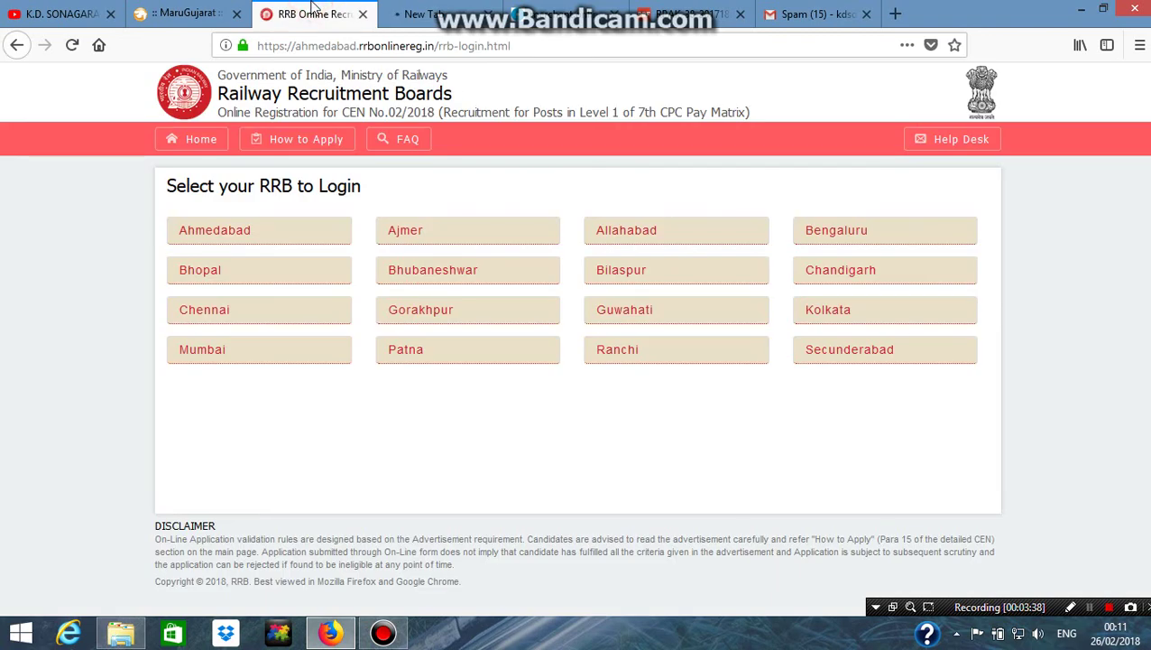
{"action": "left_click", "coordinate": [424, 13]}
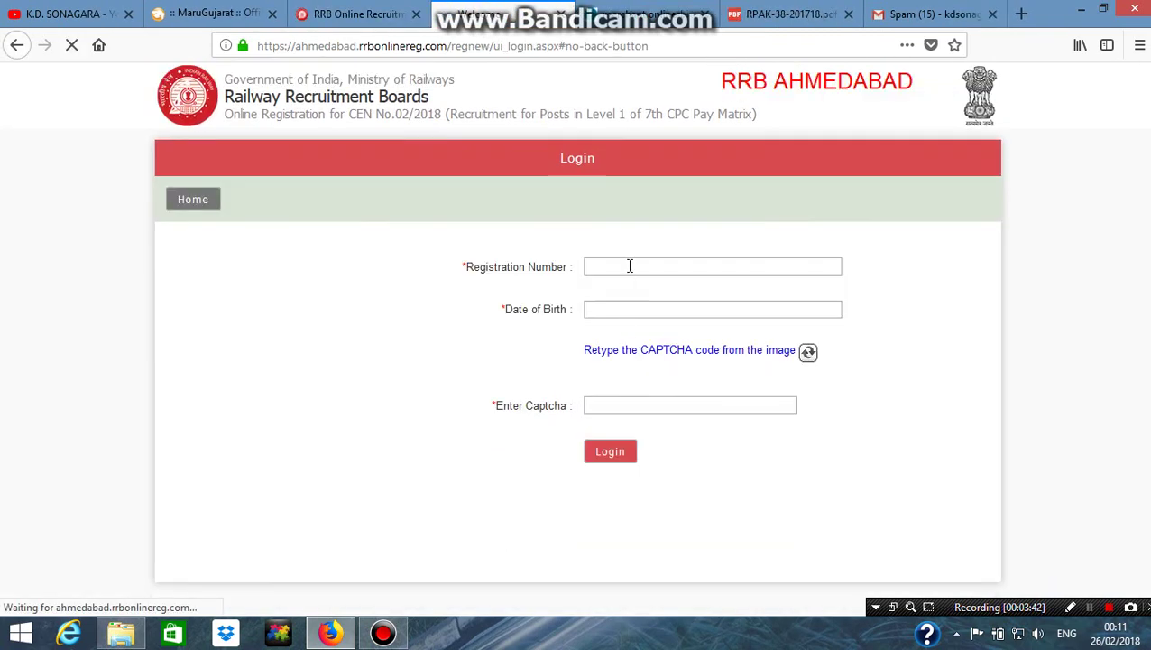
Step: Postpone the restart requested by McAfee and activate the registration number field of the login form
{"action": "left_click", "coordinate": [630, 265]}
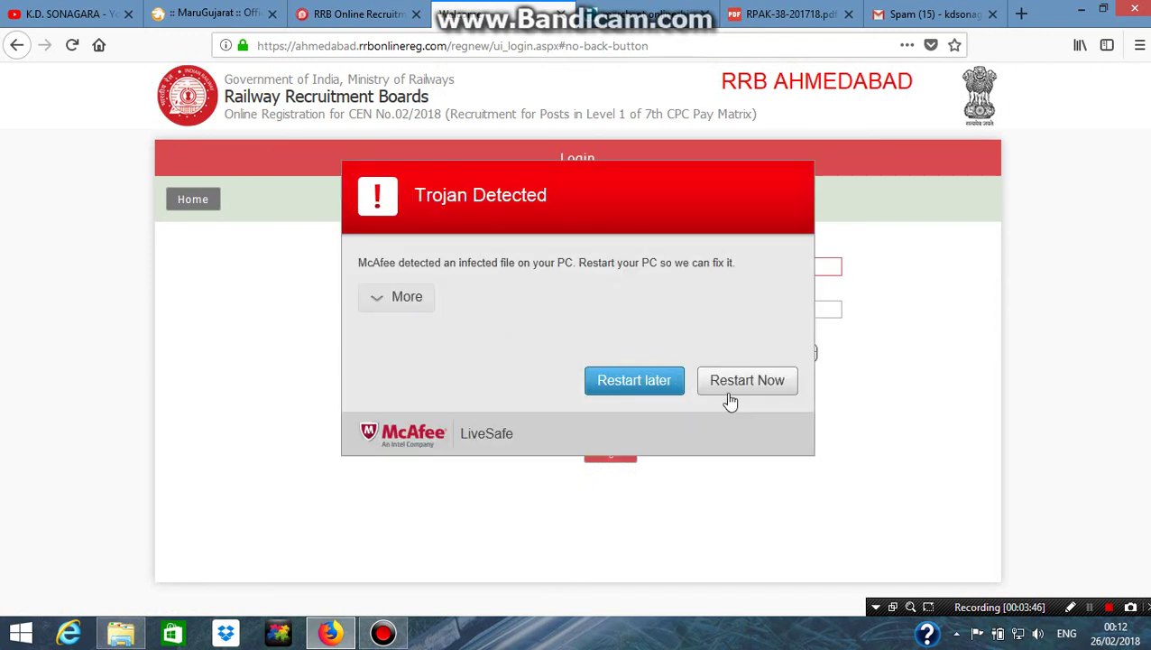
{"action": "left_click", "coordinate": [639, 389]}
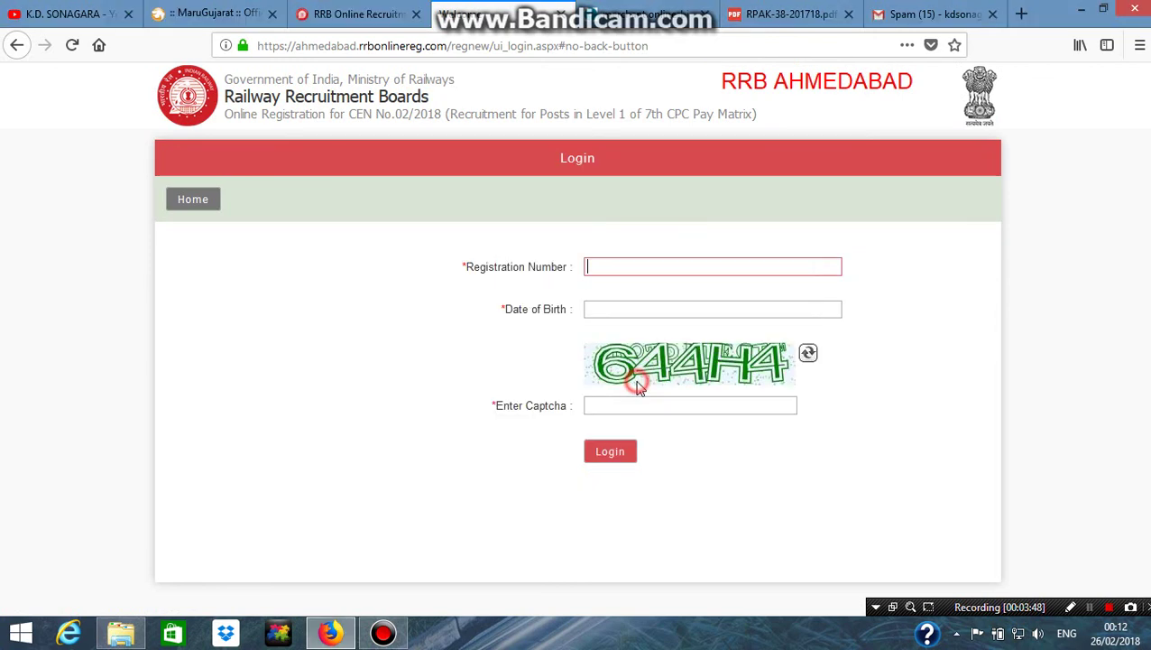
{"action": "left_click", "coordinate": [636, 265]}
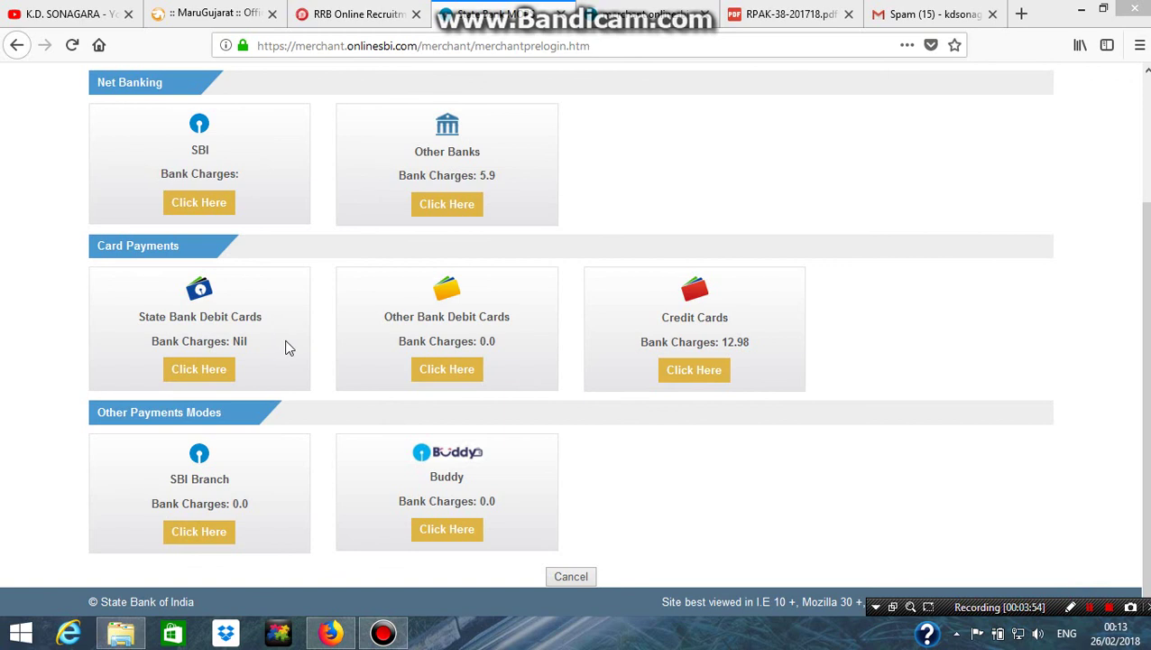
Step: Choose State Bank Debit Cards among the card payments for the examination fee
{"action": "left_click", "coordinate": [779, 151]}
{"action": "mouse_move", "coordinate": [1143, 242]}
{"action": "left_mouse_down"}
{"action": "mouse_move", "coordinate": [1144, 126]}
{"action": "mouse_move", "coordinate": [1144, 235]}
{"action": "left_mouse_up"}
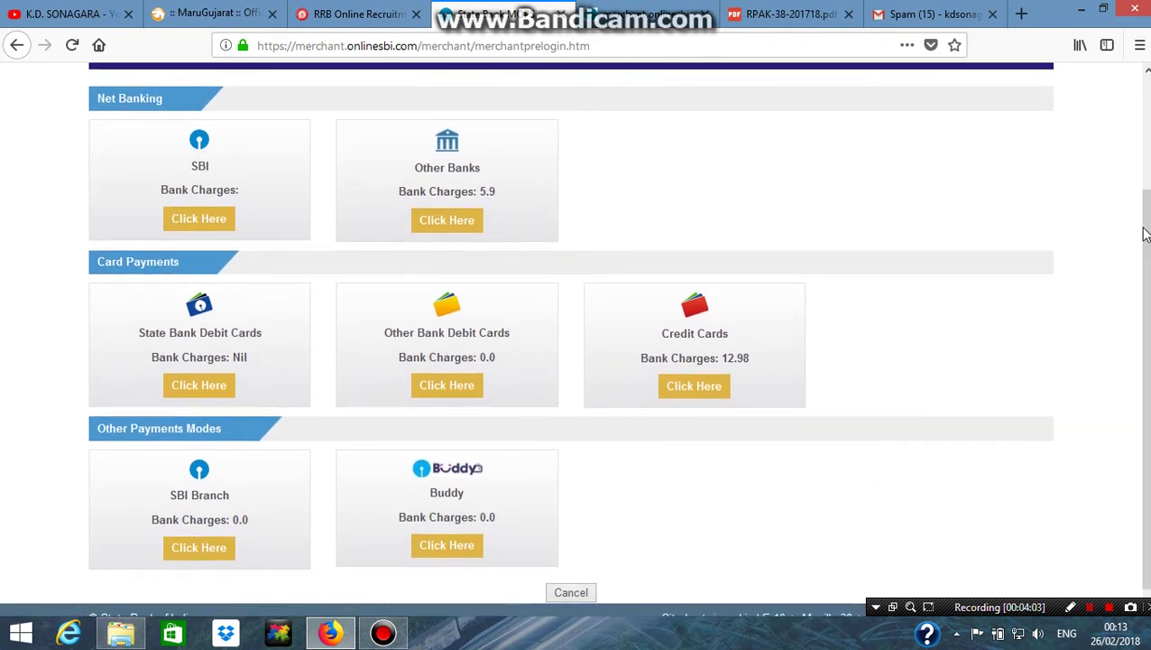
{"action": "left_click", "coordinate": [187, 388]}
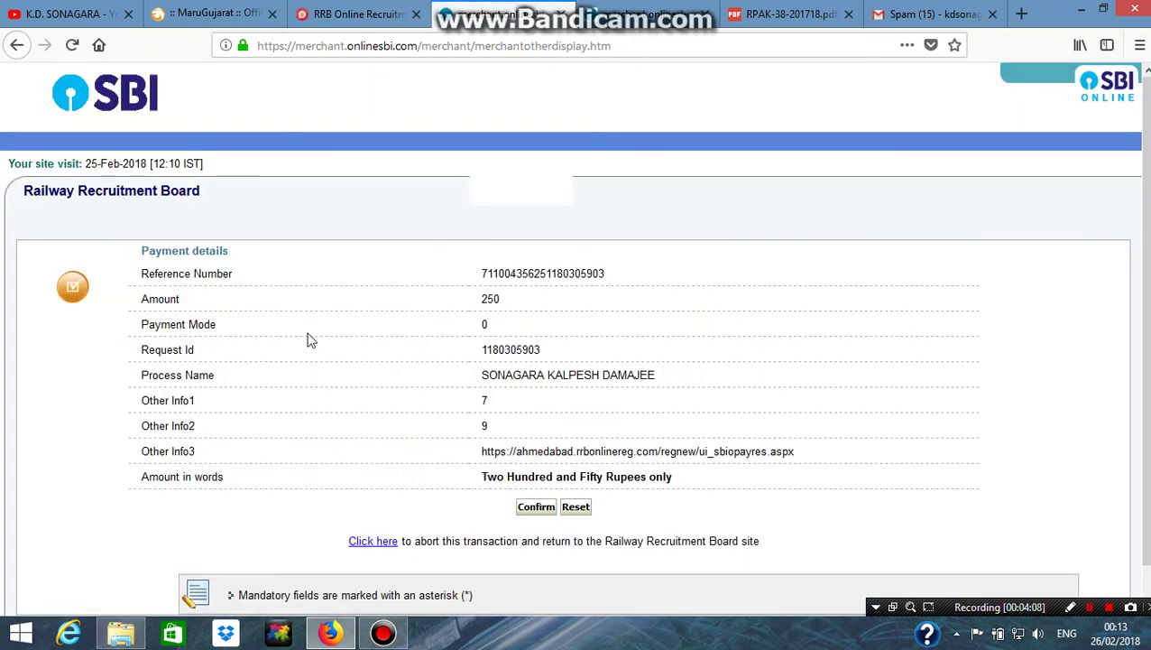
Step: Confirm the payment details for 250 rupees on both review pages to proceed to the debit card gateway
{"action": "scroll", "coordinate": [379, 375], "scroll_direction": "down", "scroll_amount": 1}
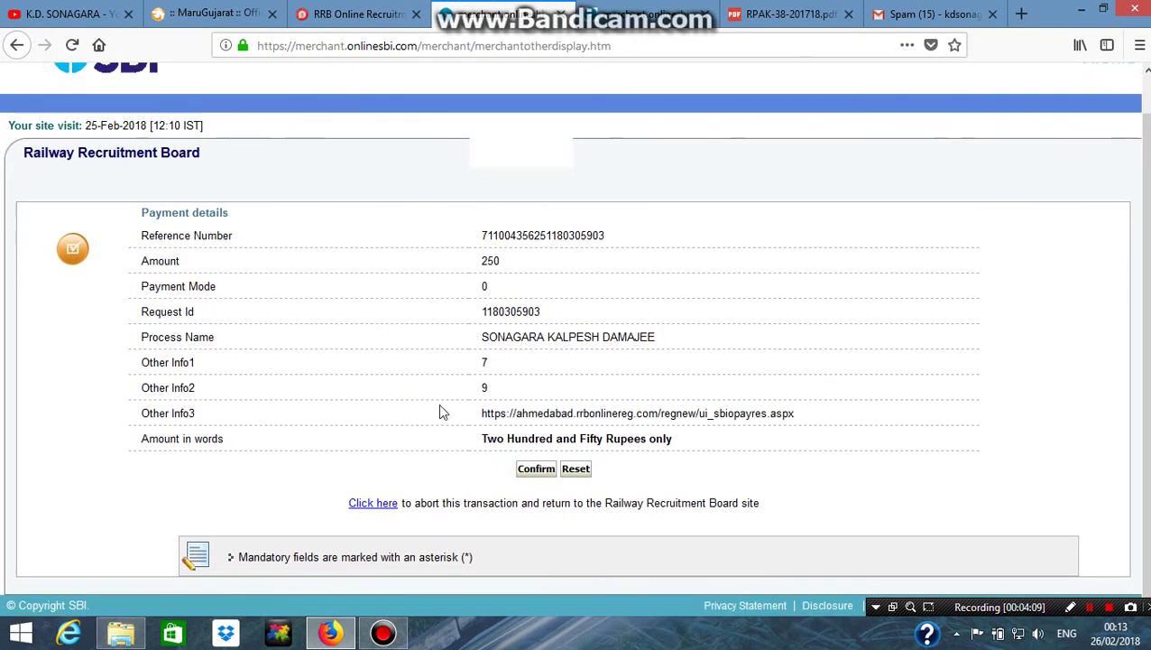
{"action": "left_click", "coordinate": [542, 475]}
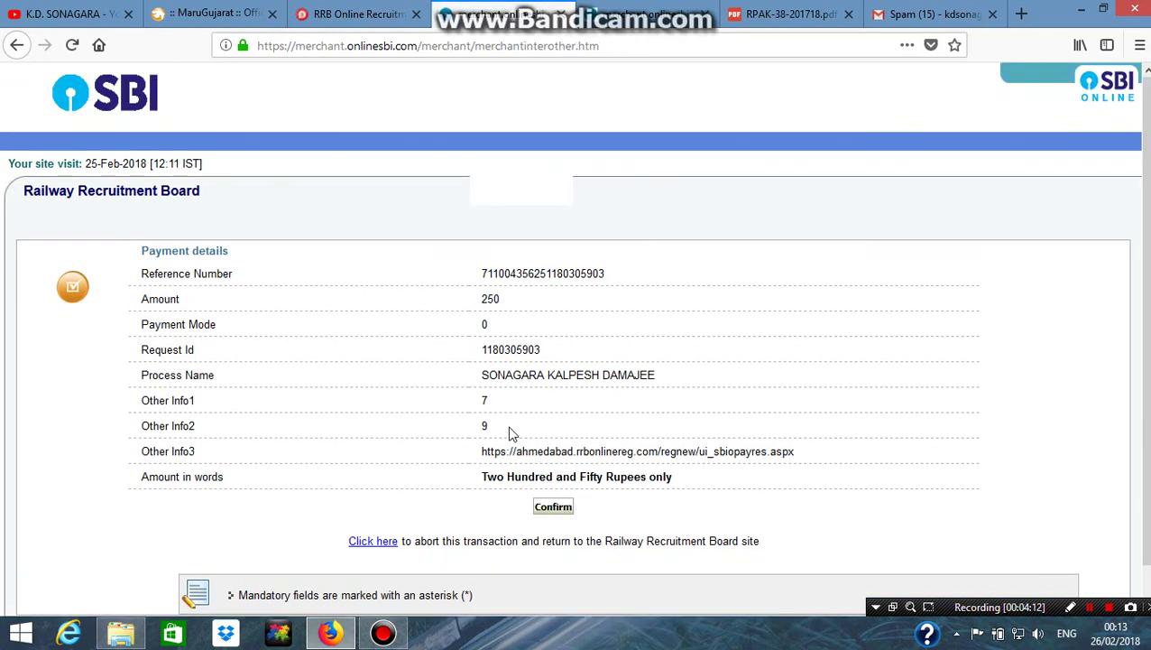
{"action": "scroll", "coordinate": [509, 431], "scroll_direction": "down", "scroll_amount": 1}
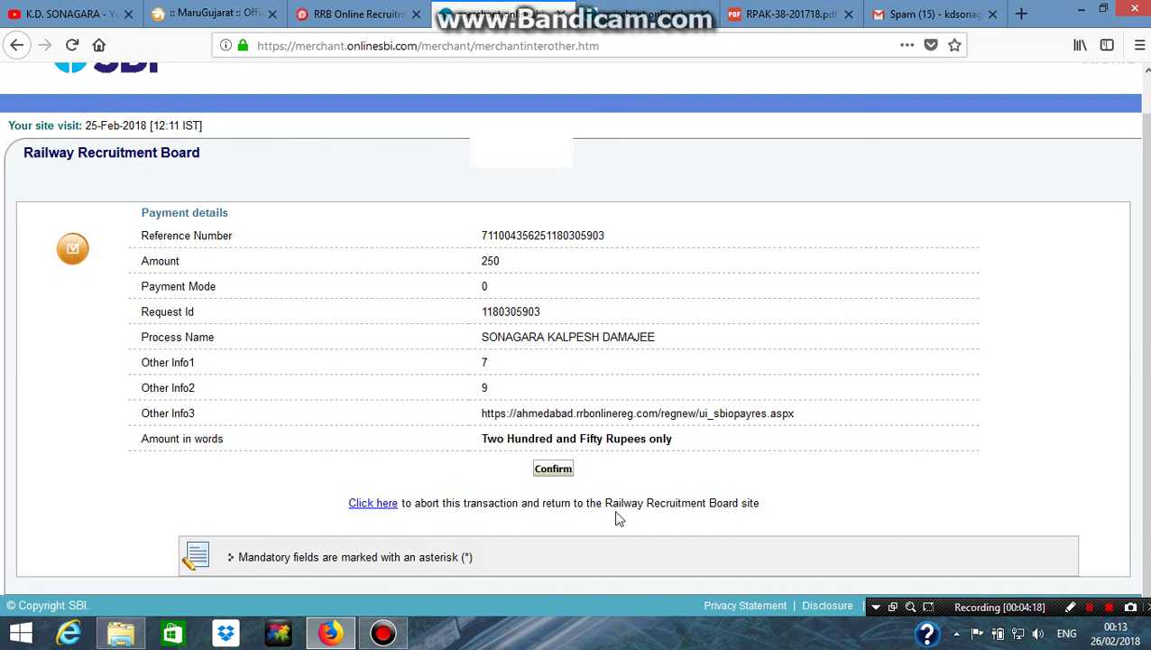
{"action": "left_click", "coordinate": [560, 470]}
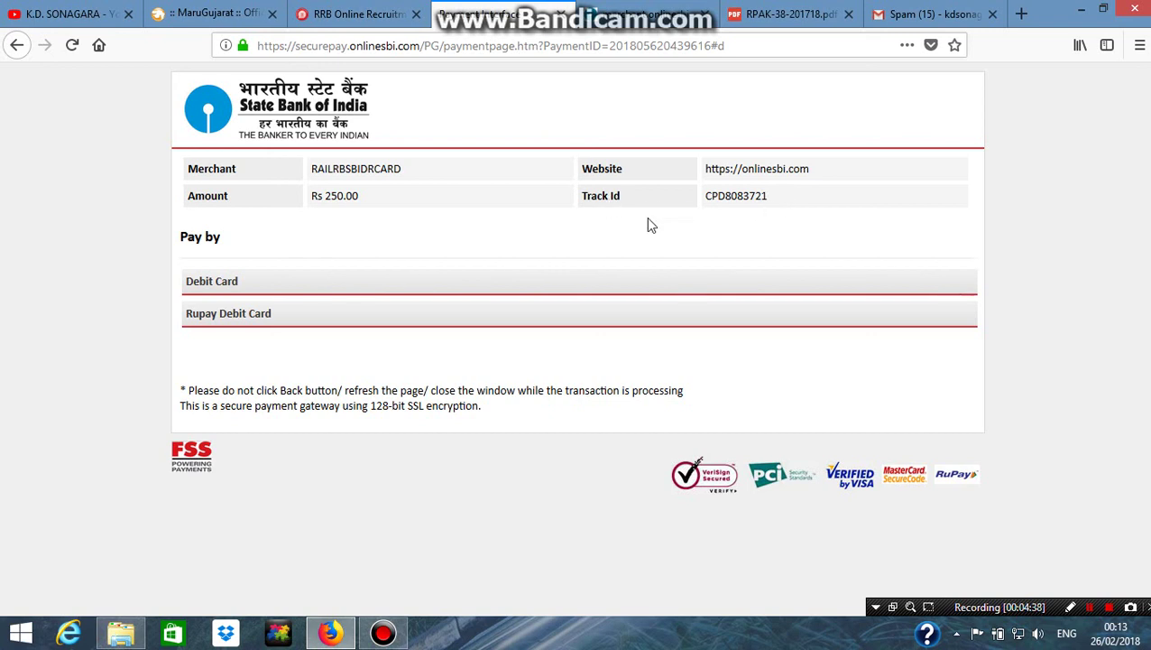
Step: Open the Debit Card payment form, inspect its card number and CVV fields, and return to the payment type choice
{"action": "left_click", "coordinate": [221, 287]}
{"action": "scroll", "coordinate": [403, 361], "scroll_direction": "down", "scroll_amount": 2}
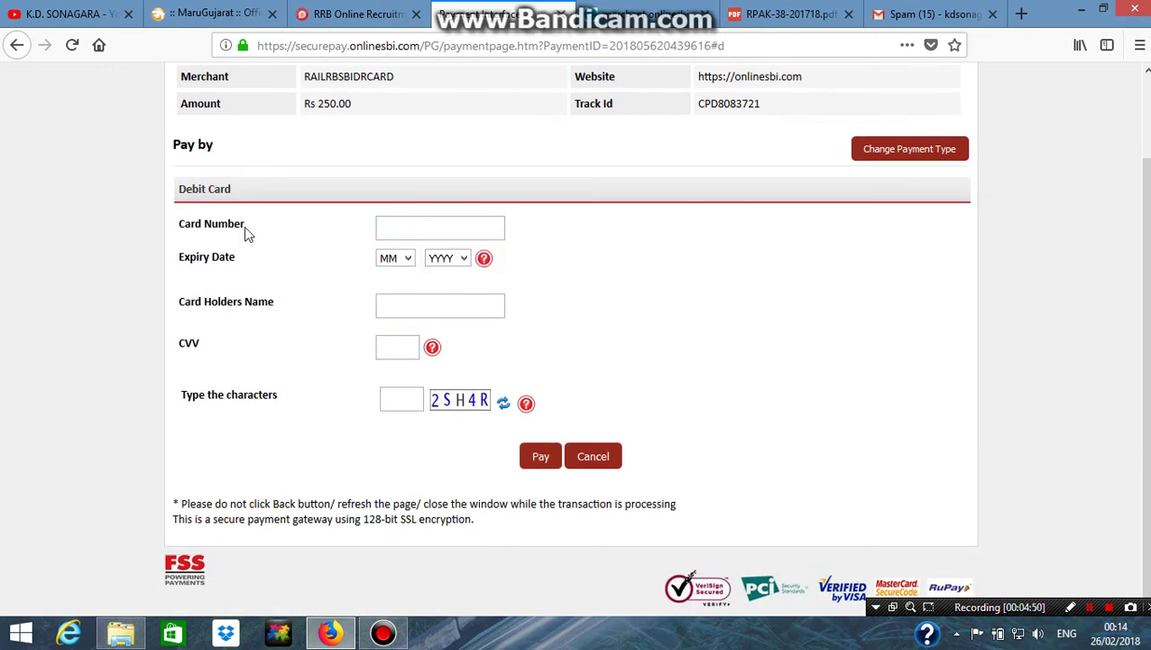
{"action": "left_click", "coordinate": [393, 226]}
{"action": "left_click", "coordinate": [381, 348]}
{"action": "left_click", "coordinate": [906, 152]}
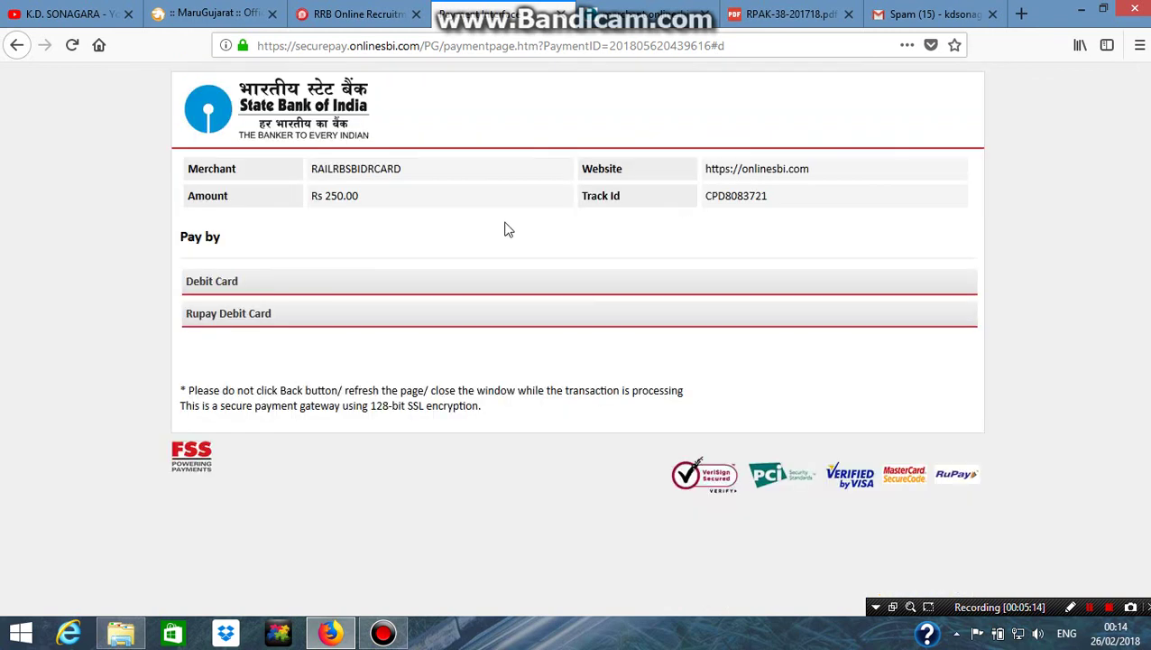
Step: Open the Rupay Debit Card payment form and examine its card number field and expiry month options
{"action": "left_click", "coordinate": [267, 320]}
{"action": "scroll", "coordinate": [420, 431], "scroll_direction": "down", "scroll_amount": 1}
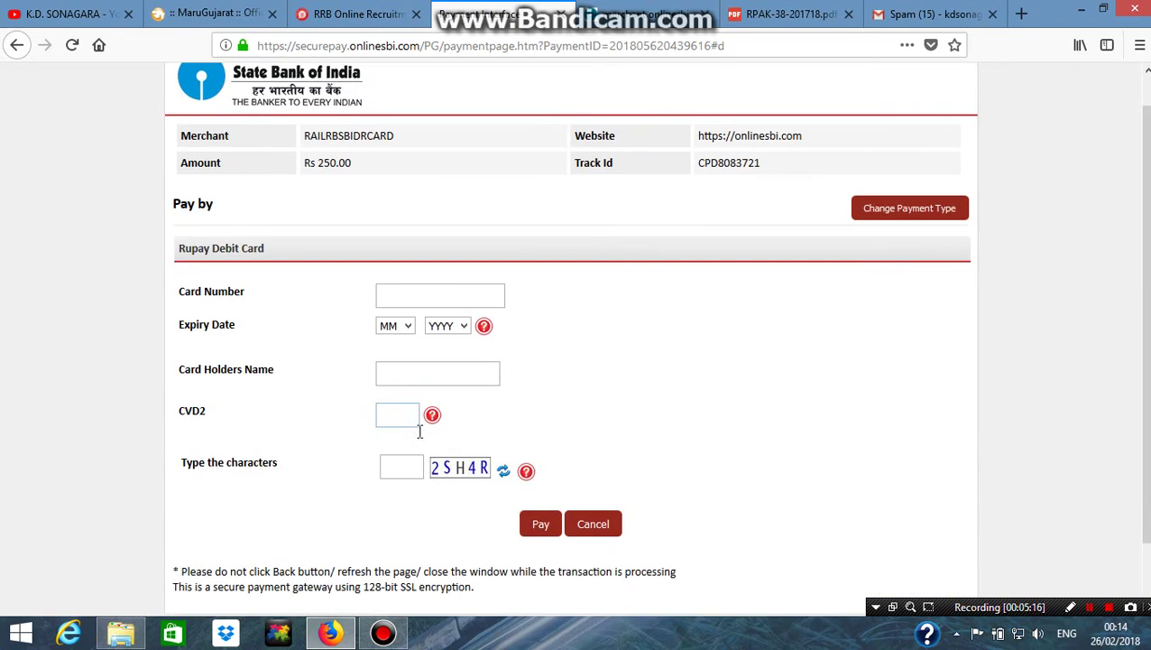
{"action": "scroll", "coordinate": [419, 431], "scroll_direction": "down", "scroll_amount": 2}
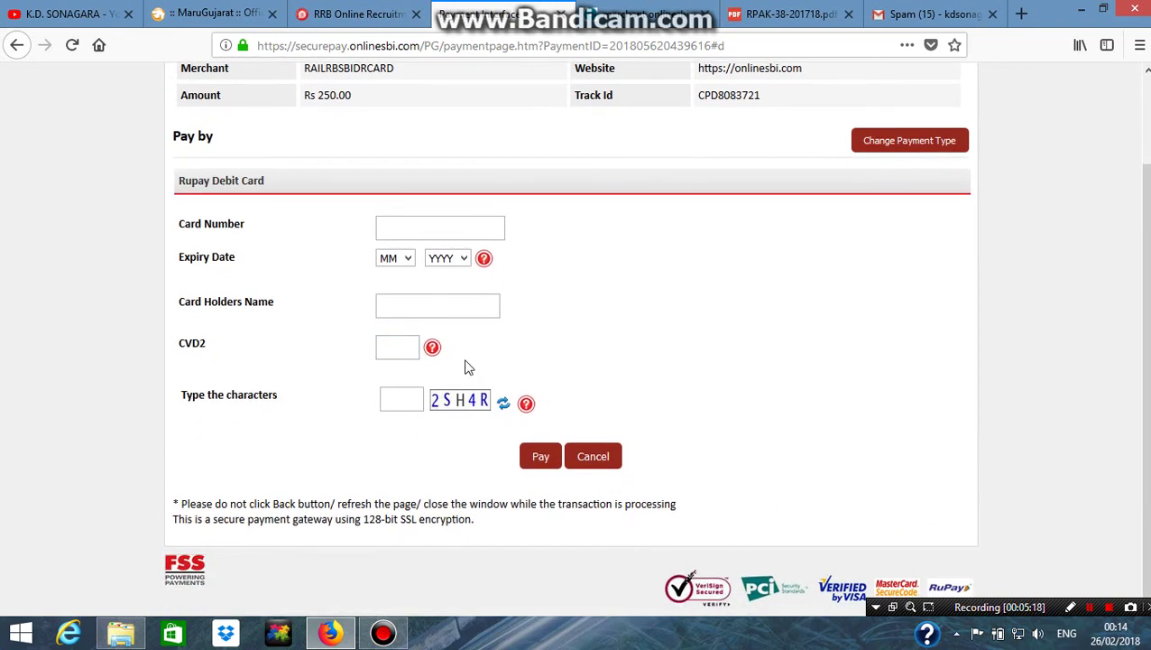
{"action": "left_click", "coordinate": [414, 230]}
{"action": "left_click", "coordinate": [406, 260]}
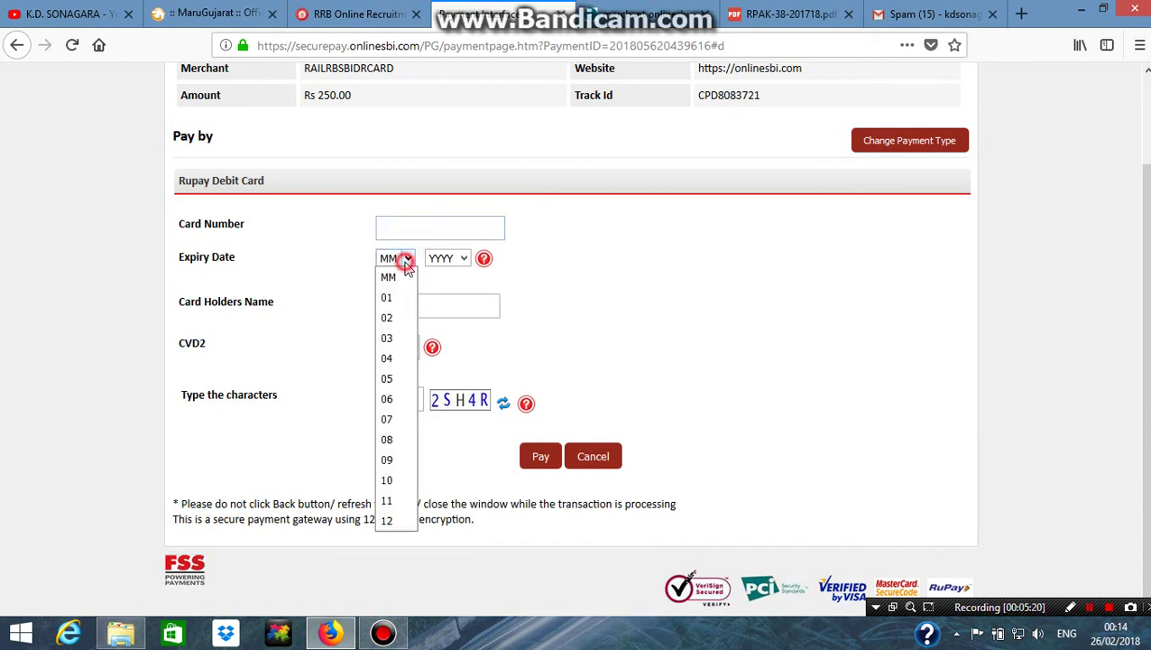
{"action": "left_click", "coordinate": [406, 263]}
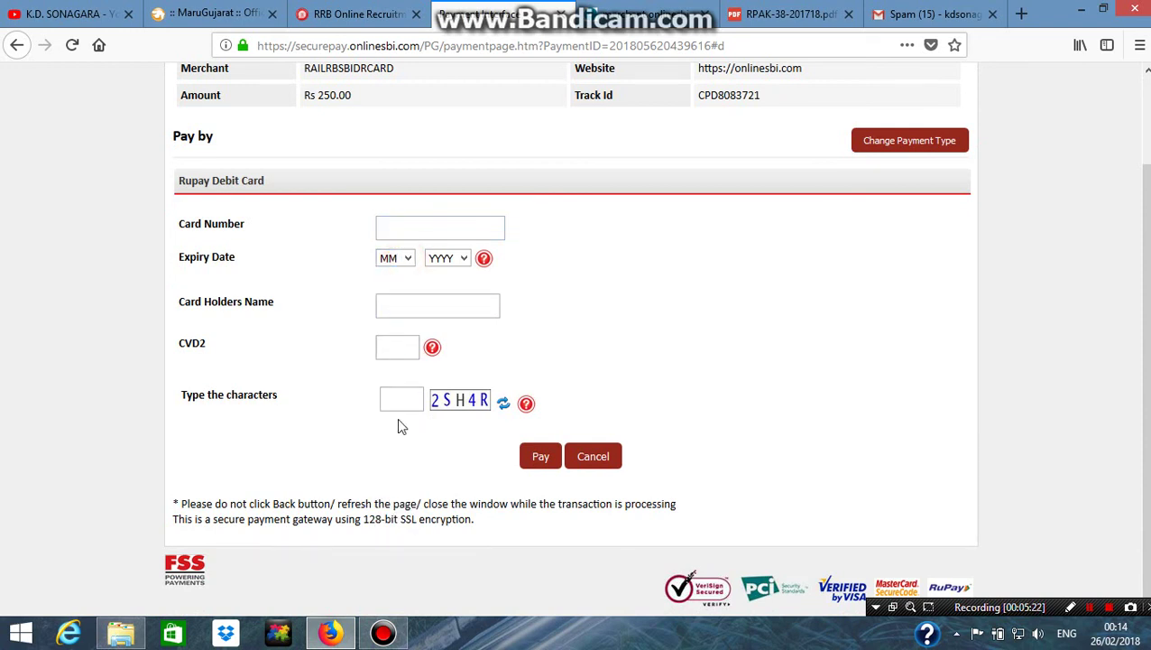
Step: Cancel the Rupay debit card transaction and decline to save the password for onlinesbi.com
{"action": "left_click", "coordinate": [601, 466]}
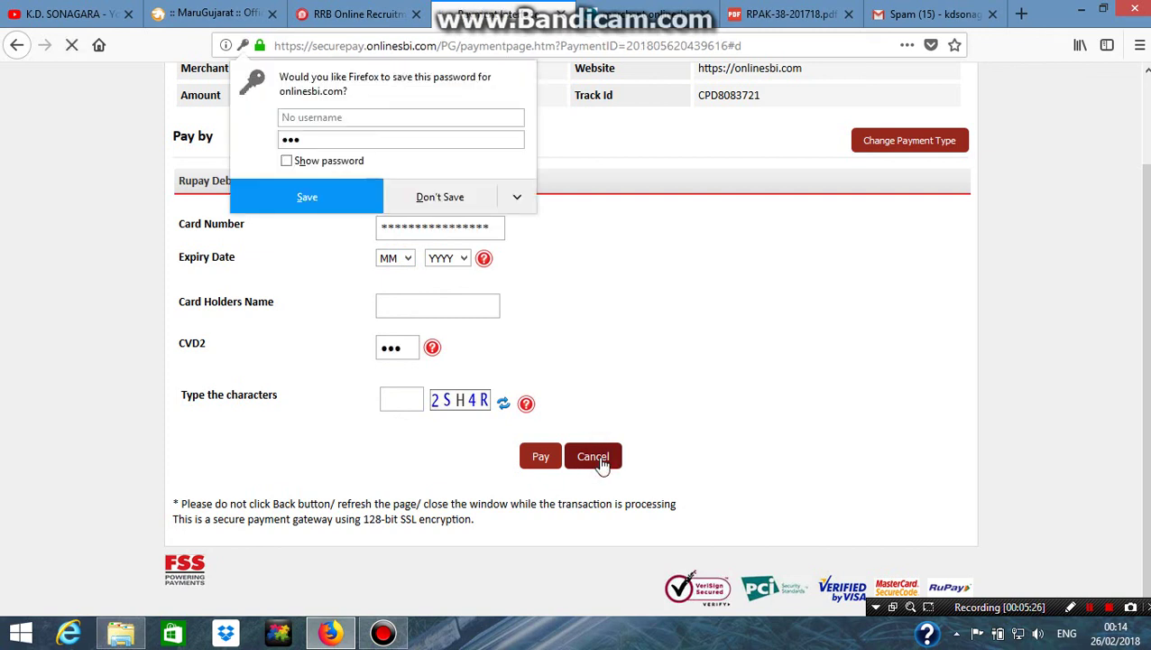
{"action": "left_click", "coordinate": [433, 204]}
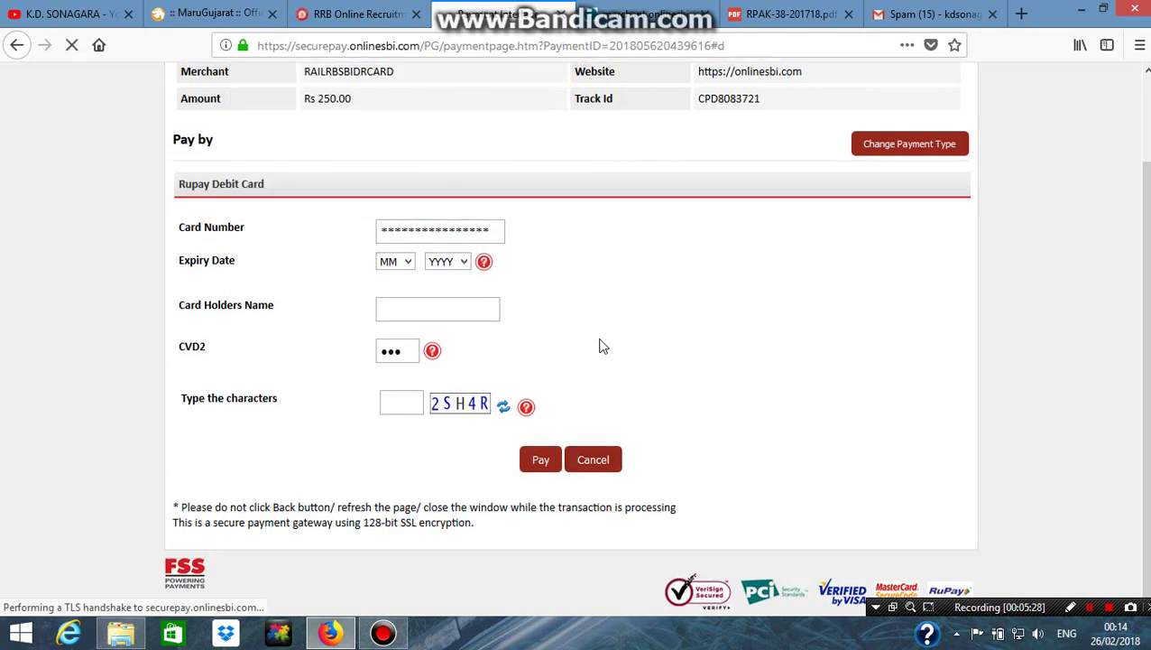
{"action": "scroll", "coordinate": [603, 341], "scroll_direction": "up", "scroll_amount": 2}
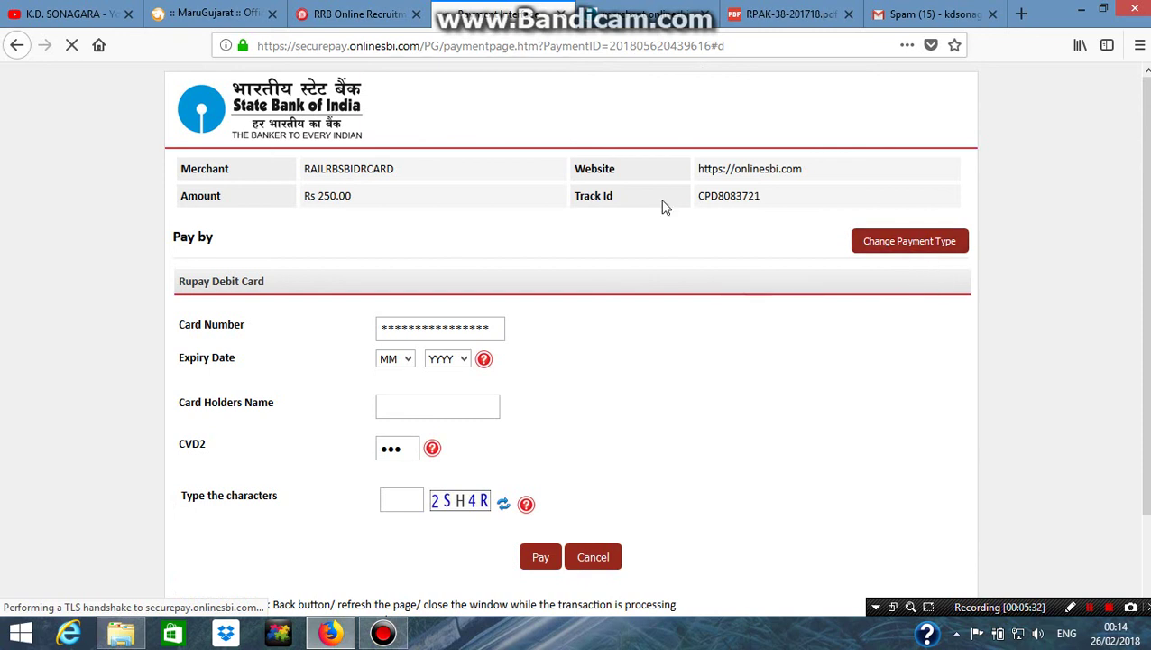
{"action": "scroll", "coordinate": [694, 414], "scroll_direction": "down", "scroll_amount": 2}
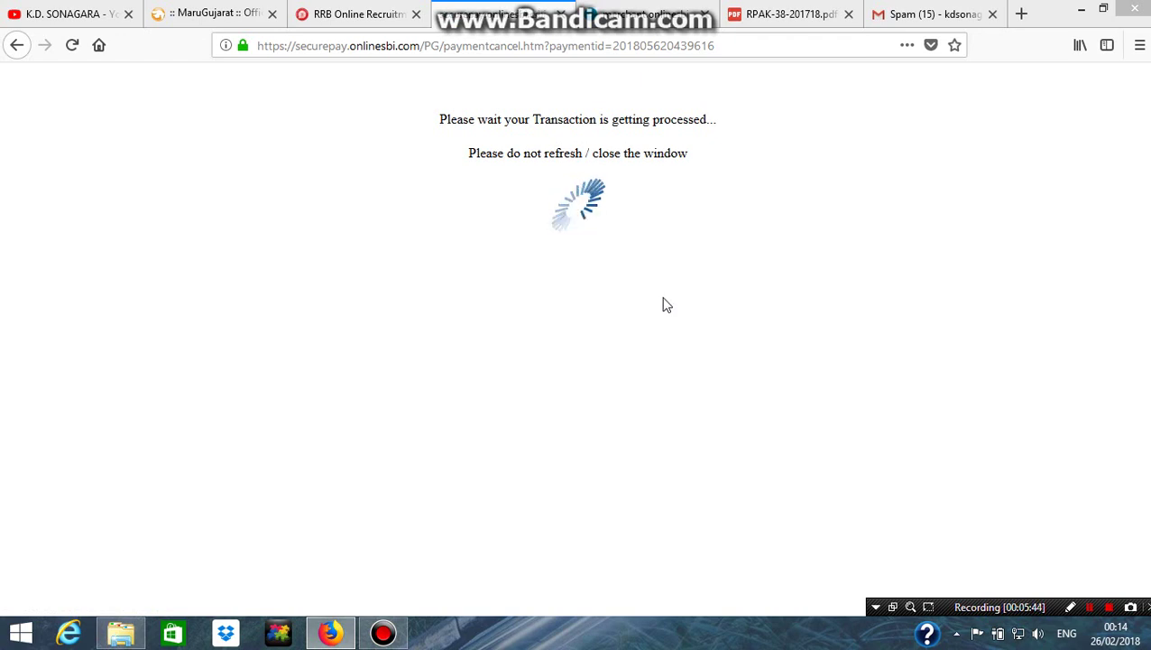
{"action": "left_click", "coordinate": [1092, 611]}
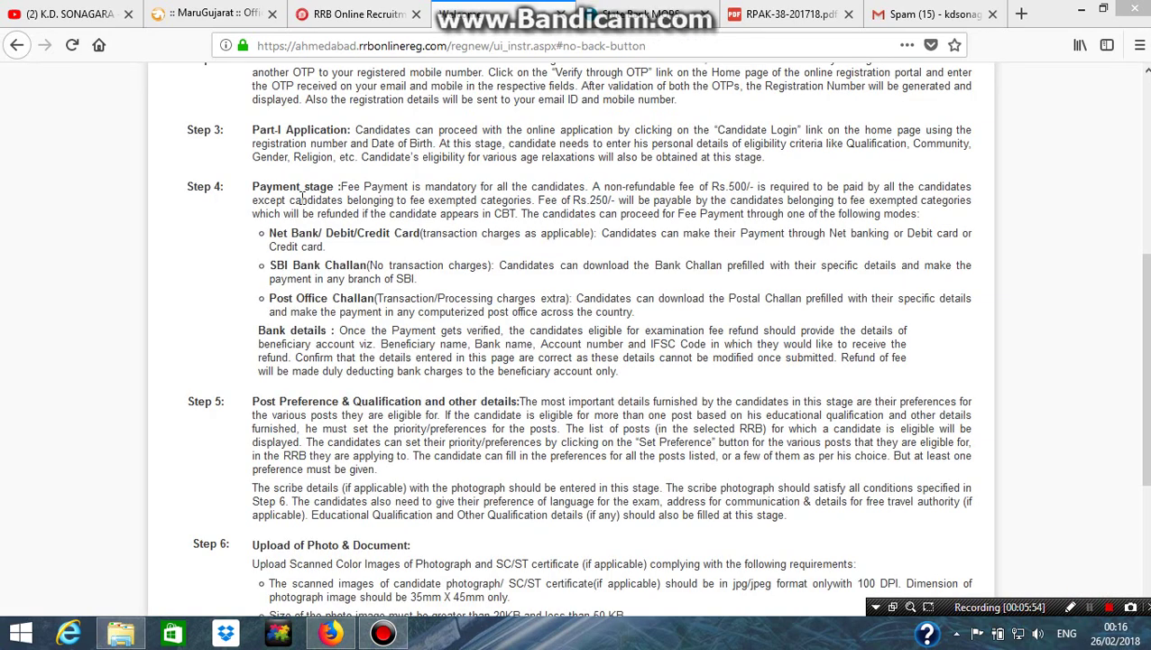
Step: Review the payment stage, post preference and photo upload instructions of the RRB application, checking the State Bank payment options in between
{"action": "left_click_drag", "start_coordinate": [252, 186], "coordinate": [330, 187]}
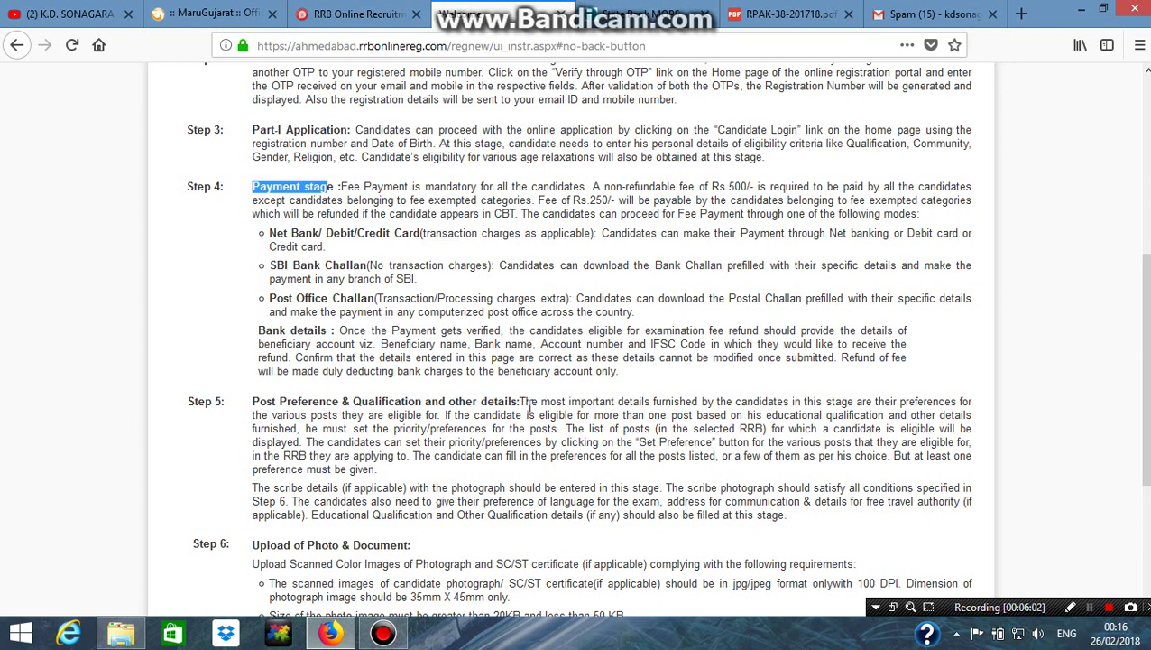
{"action": "scroll", "coordinate": [530, 454], "scroll_direction": "down", "scroll_amount": 3}
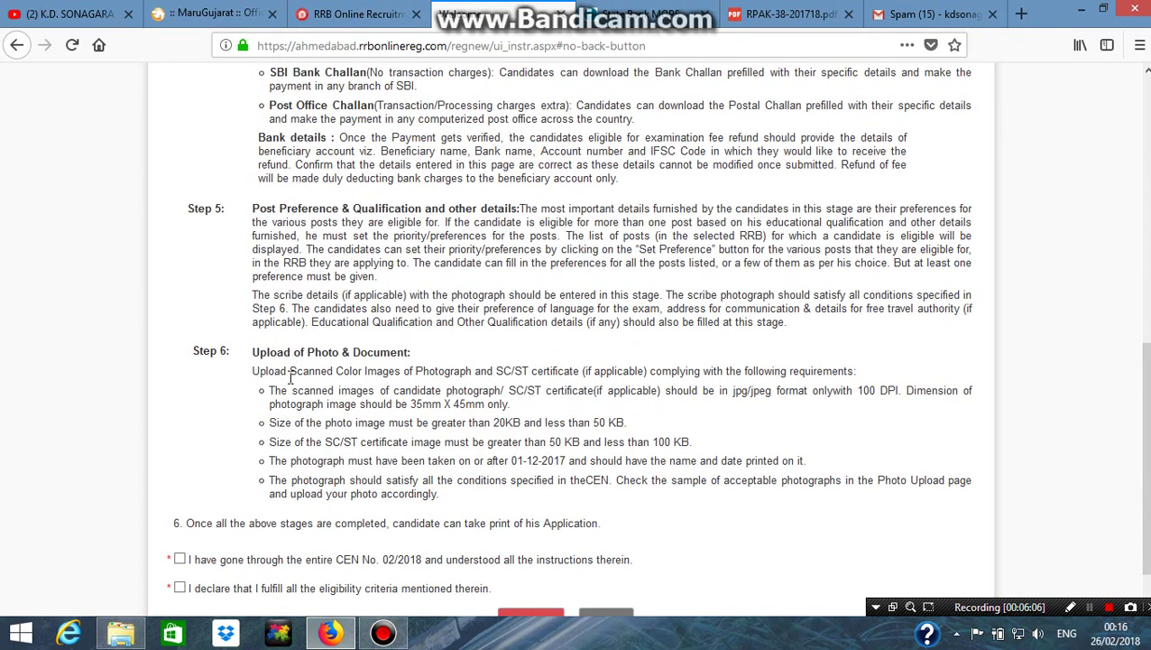
{"action": "scroll", "coordinate": [379, 372], "scroll_direction": "down", "scroll_amount": 1}
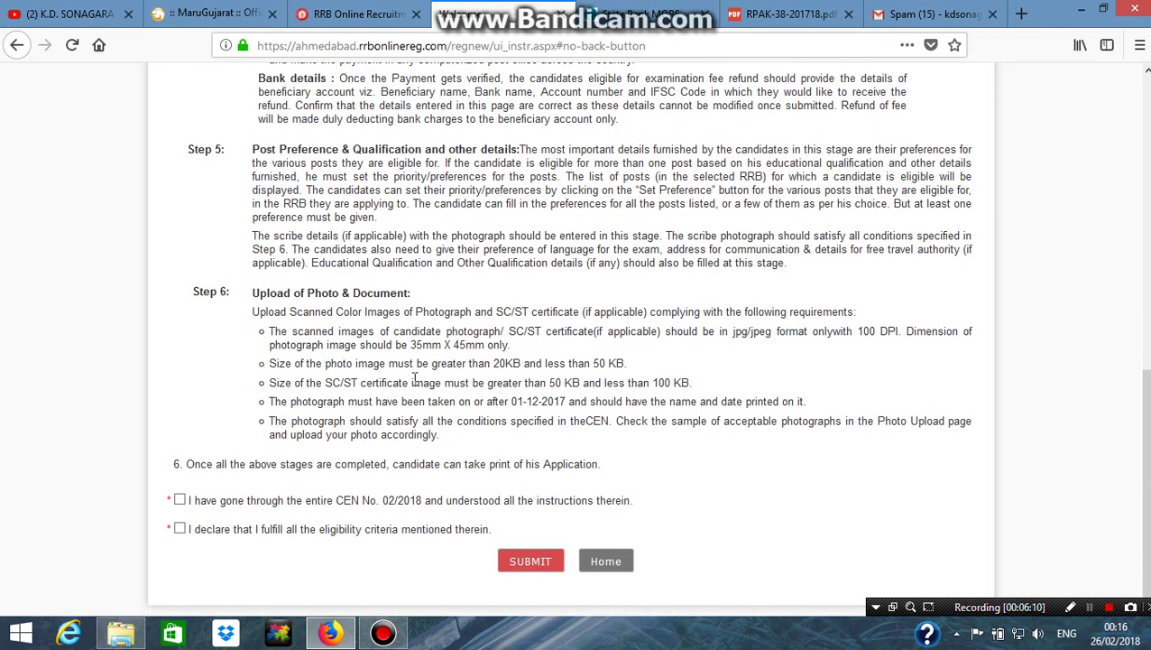
{"action": "left_click", "coordinate": [613, 14]}
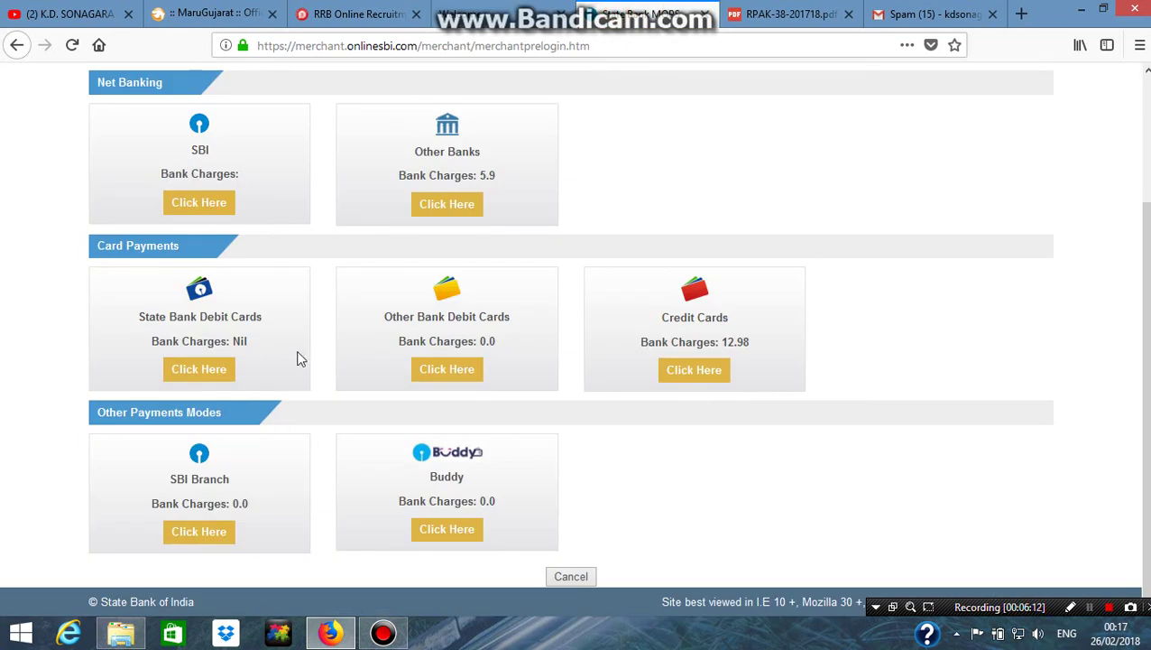
{"action": "left_click", "coordinate": [473, 26]}
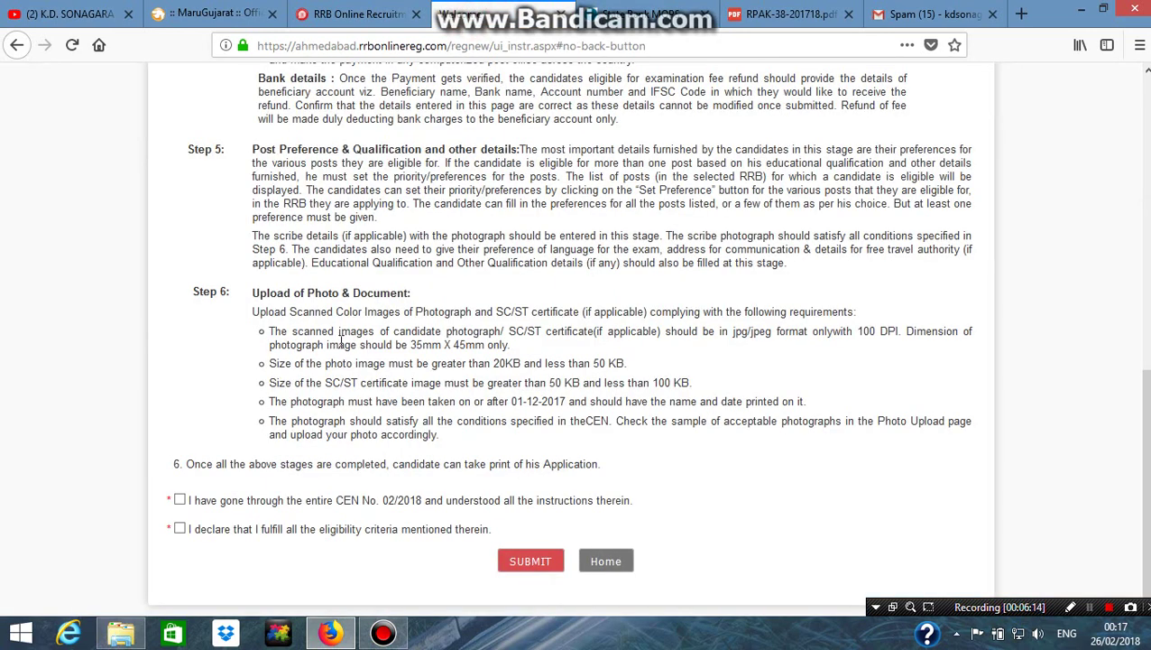
{"action": "scroll", "coordinate": [259, 241], "scroll_direction": "up", "scroll_amount": 5}
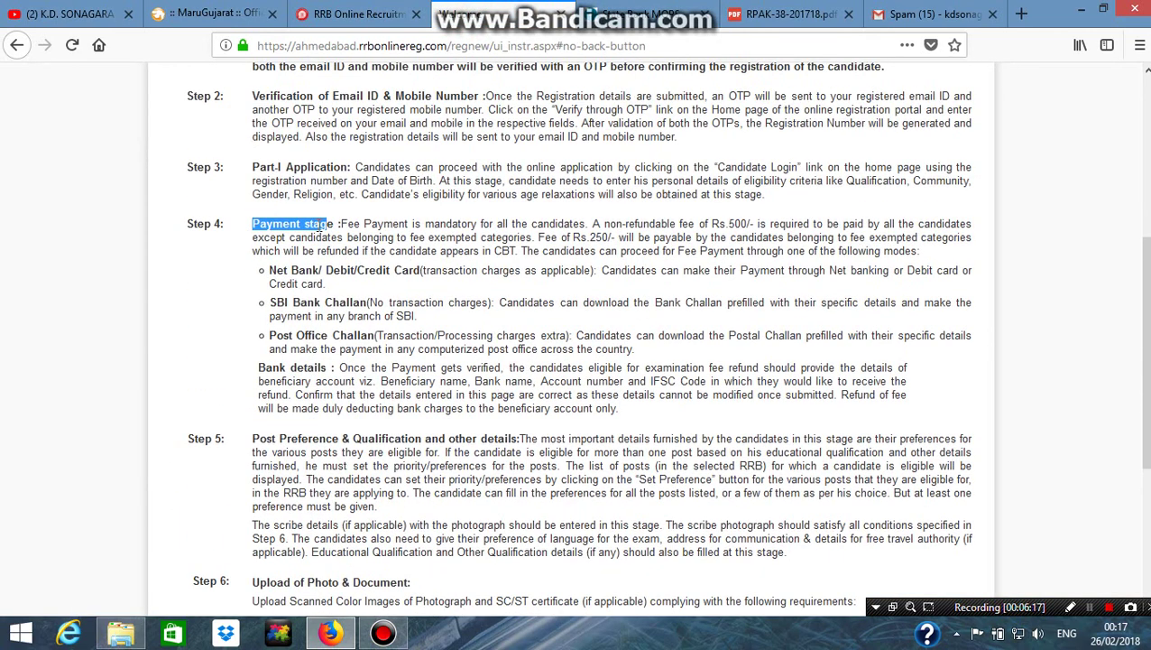
{"action": "scroll", "coordinate": [393, 341], "scroll_direction": "down", "scroll_amount": 4}
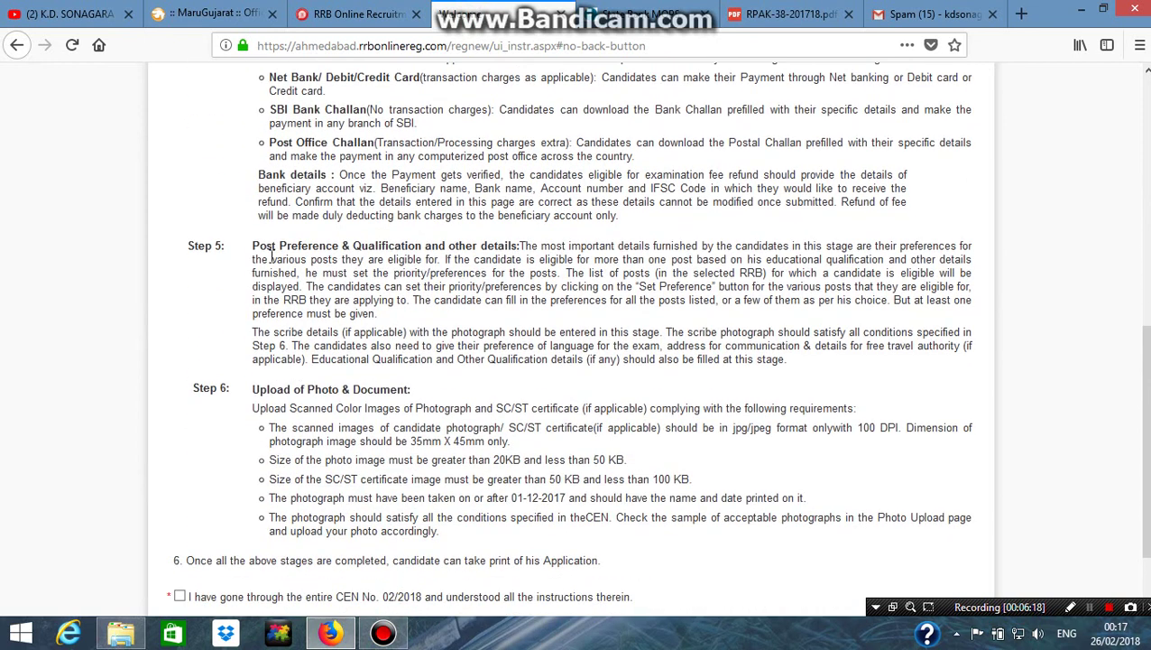
{"action": "left_click_drag", "start_coordinate": [255, 246], "coordinate": [532, 259]}
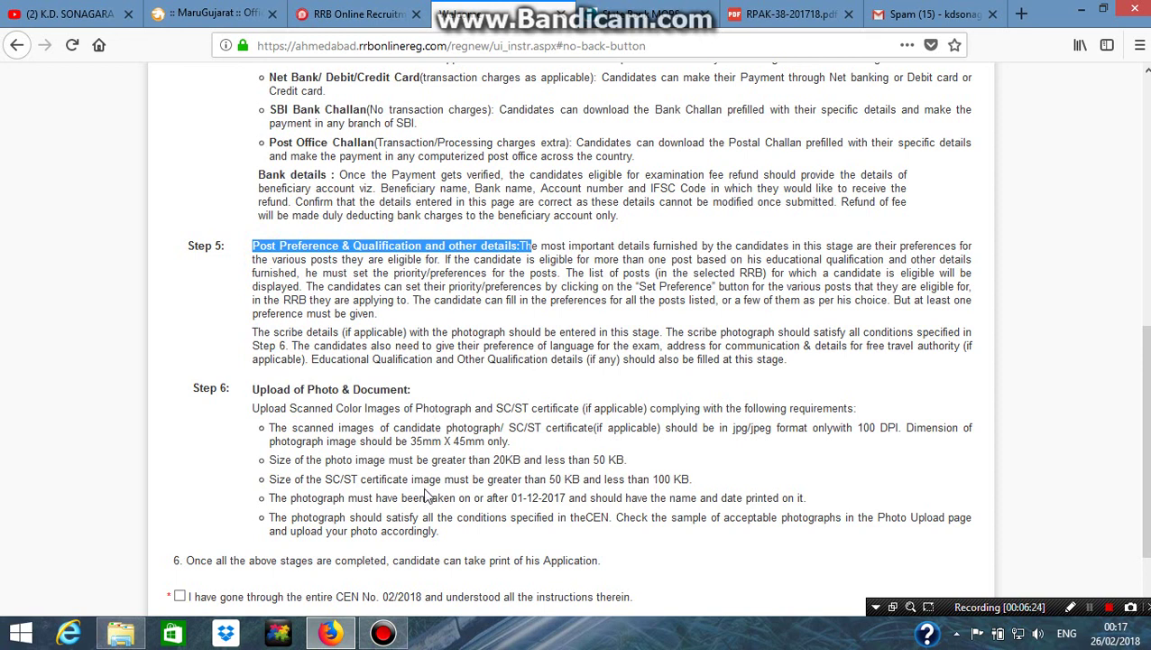
{"action": "scroll", "coordinate": [424, 492], "scroll_direction": "down", "scroll_amount": 2}
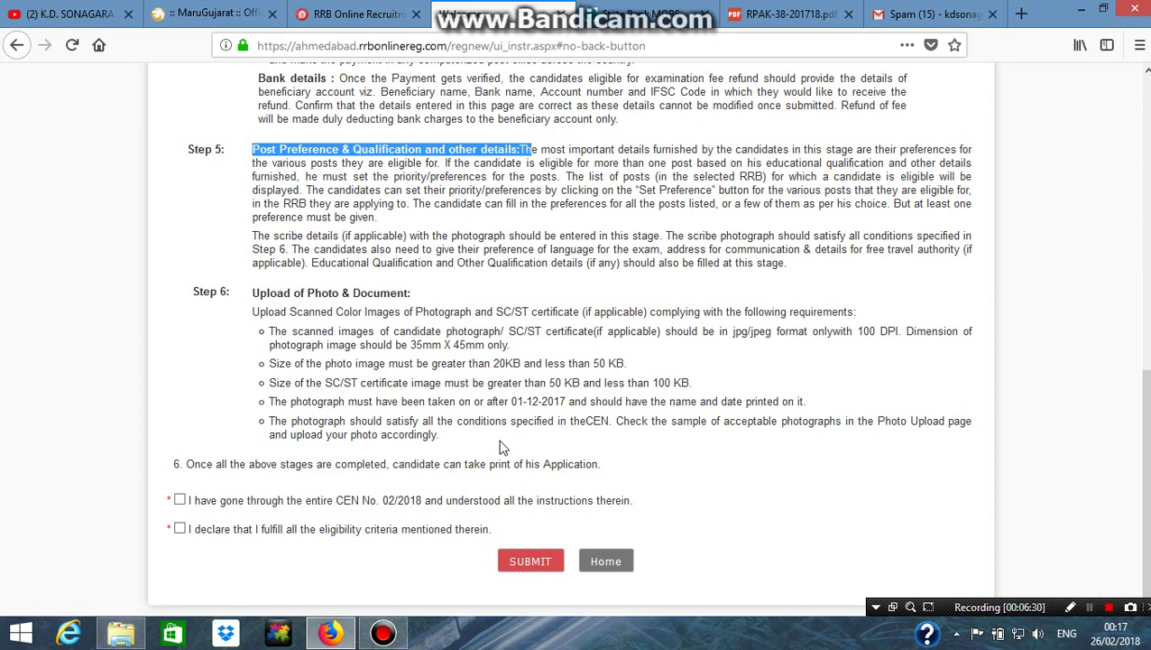
{"action": "scroll", "coordinate": [502, 447], "scroll_direction": "up", "scroll_amount": 8}
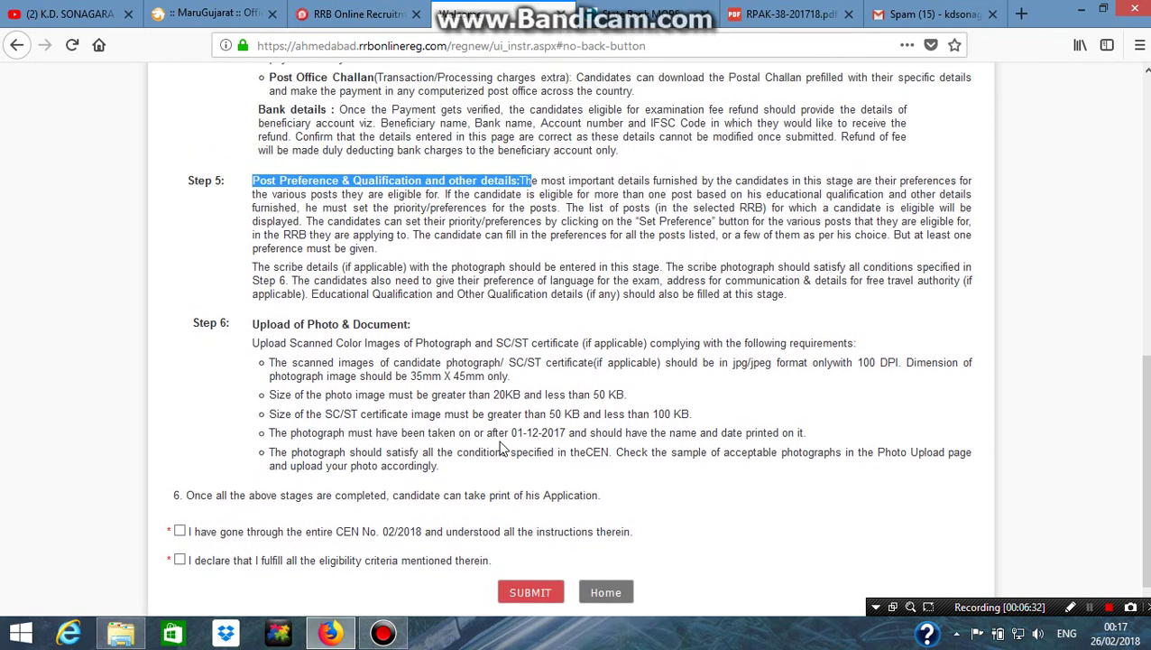